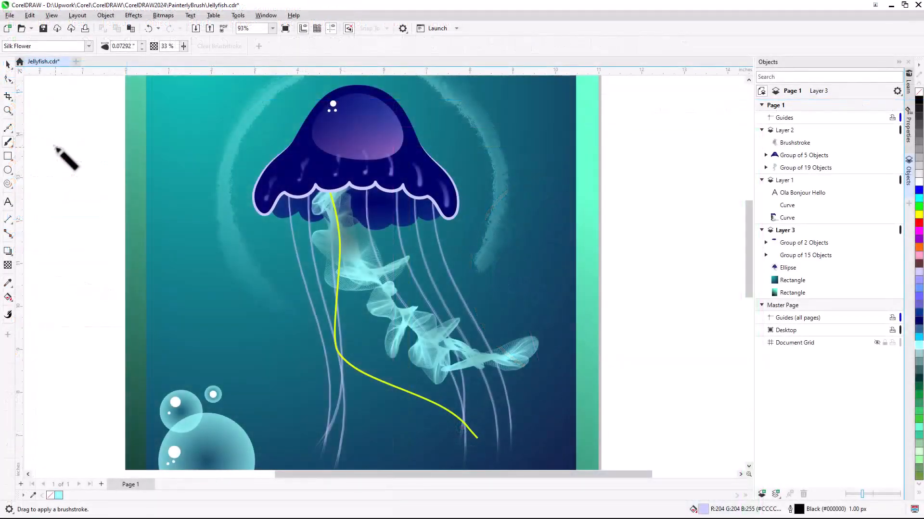
- Apply the Silk Flower brush to the yellow curve with size 0.06", transparency 20% and a light cyan outline colour
click(355, 367)
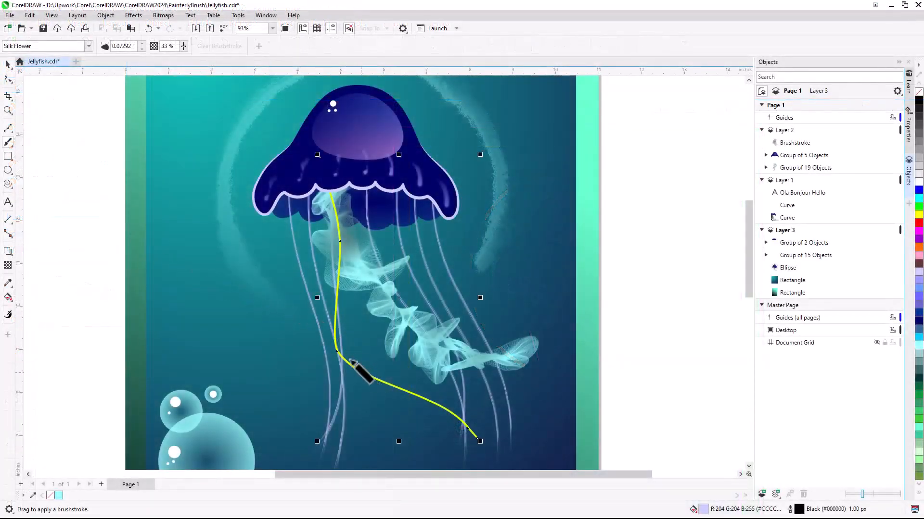
click(89, 46)
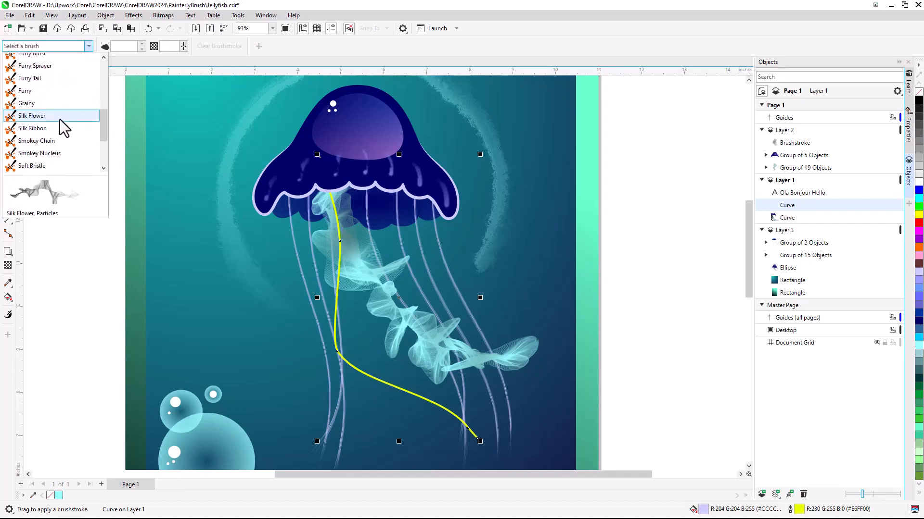
click(60, 121)
click(129, 45)
text(0.06)
key(Tab)
text(20)
key(Tab)
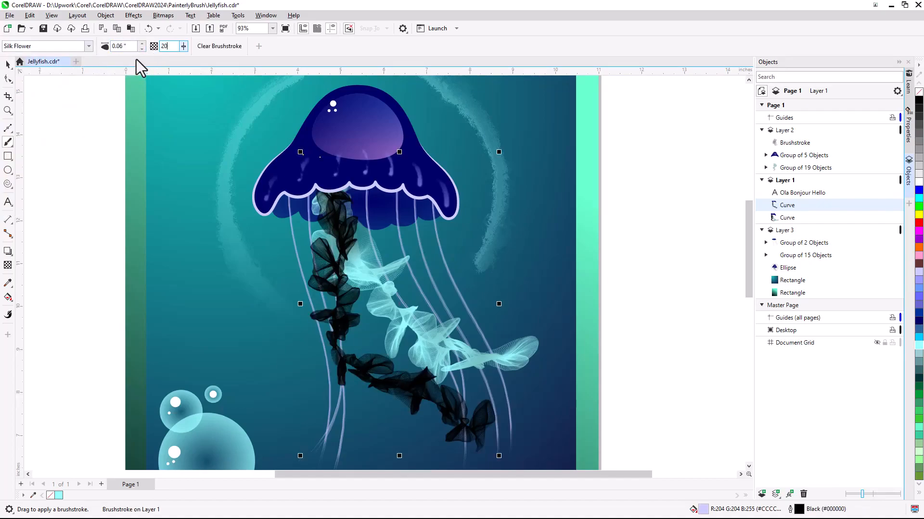
right_click(919, 345)
- Delete the older Silk Flower stroke and paint a new one from beneath the jellyfish bell, curving down across the right-hand tentacles
key(Delete)
click(85, 46)
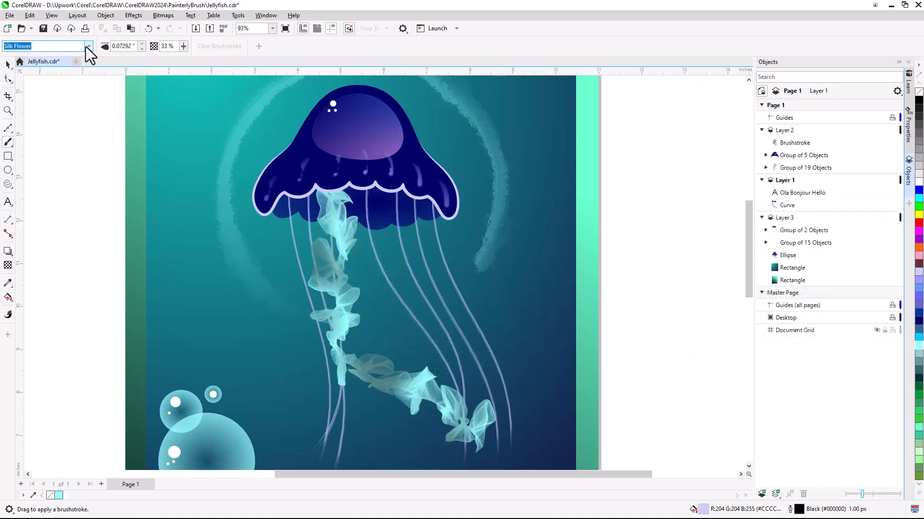
click(86, 46)
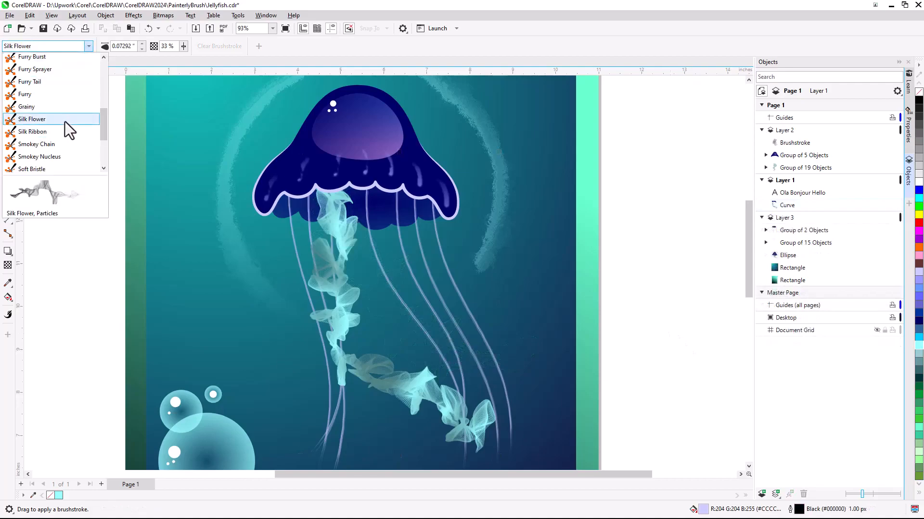
click(65, 121)
mouse_move(354, 192)
mouse_down()
mouse_move(381, 205)
mouse_move(402, 298)
mouse_move(465, 345)
mouse_move(527, 332)
mouse_up()
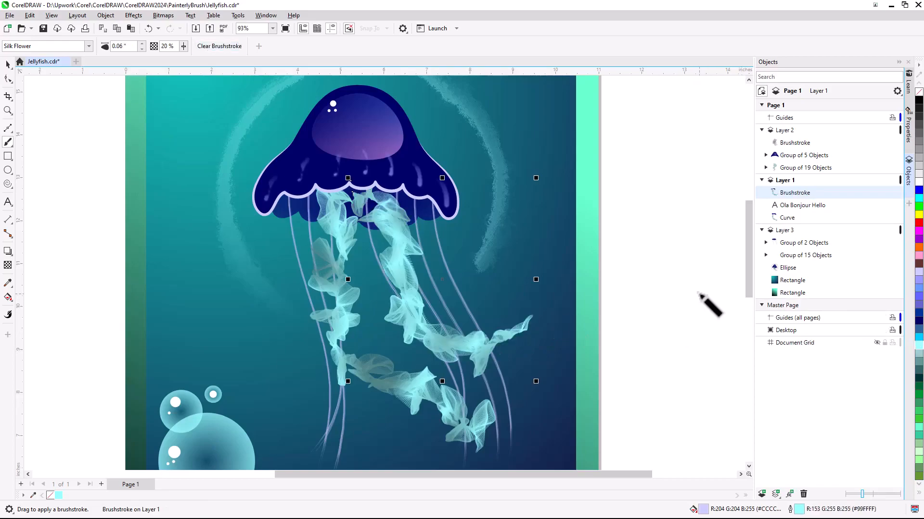
- Reshape the left Silk Flower brushstroke by bending its upper and middle sections outward and adjusting its lower end
click(8, 78)
click(337, 226)
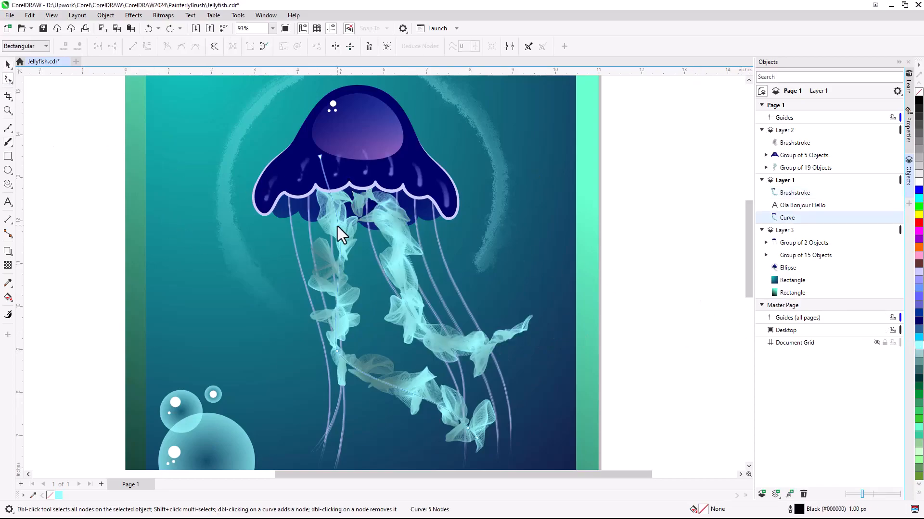
drag(339, 239, 319, 262)
drag(334, 326, 298, 345)
click(472, 442)
mouse_move(468, 428)
mouse_down()
mouse_move(430, 430)
mouse_move(451, 443)
mouse_up()
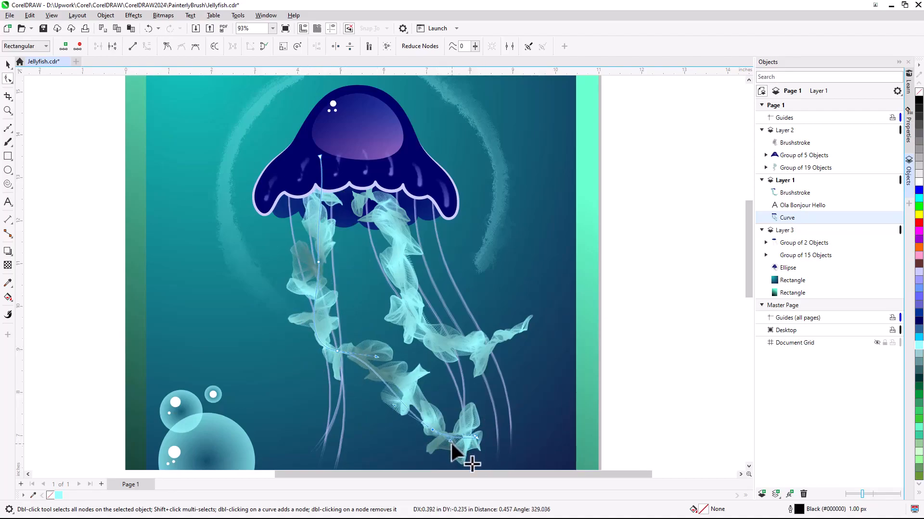
- Shorten the left Silk Flower brushstroke vertically and shift it slightly left under the bell
click(8, 65)
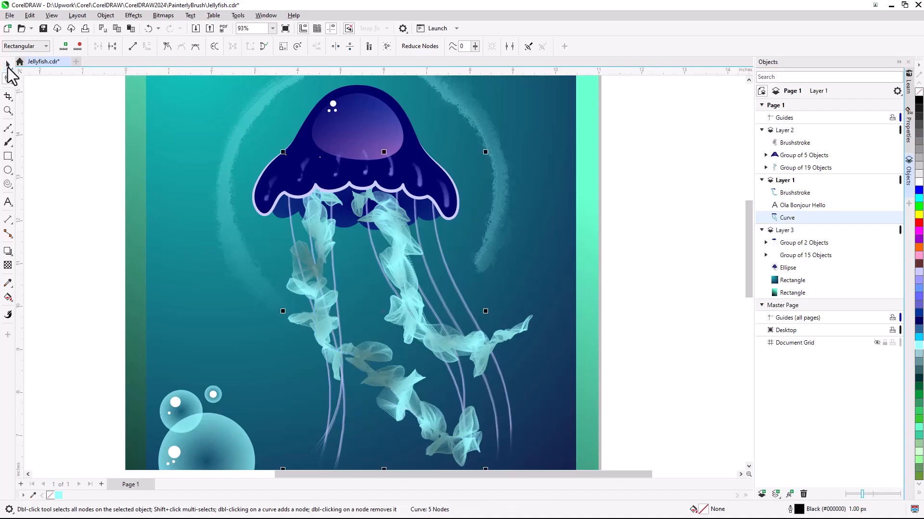
drag(384, 469, 386, 438)
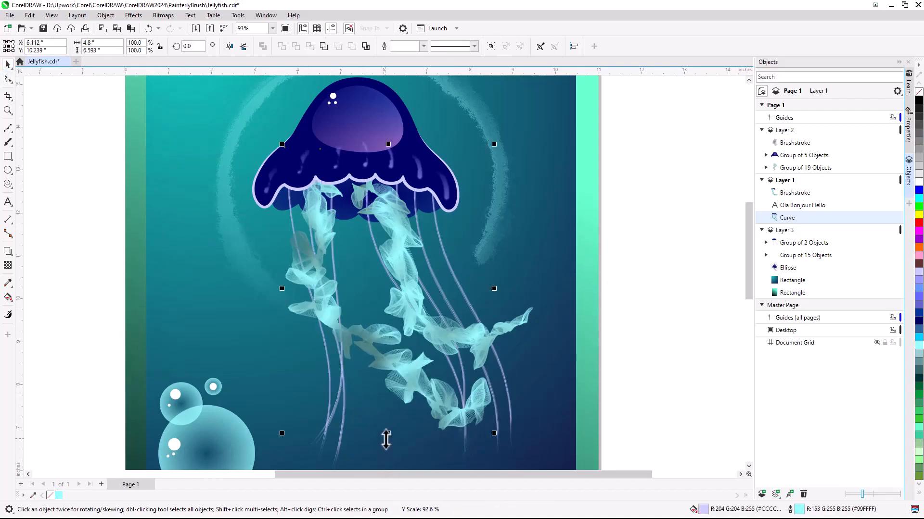
drag(282, 288, 262, 292)
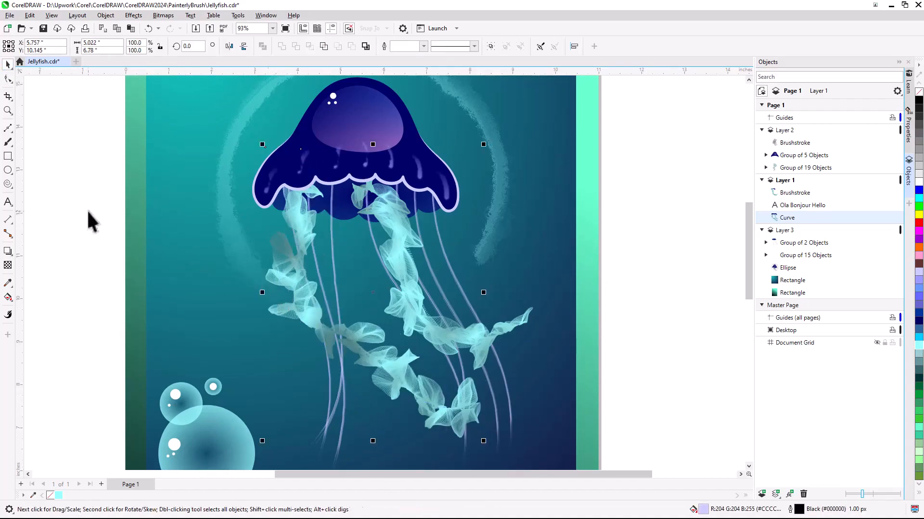
- Clear the brushstroke from the left tentacle curve and give the bare curve a yellow outline
click(8, 141)
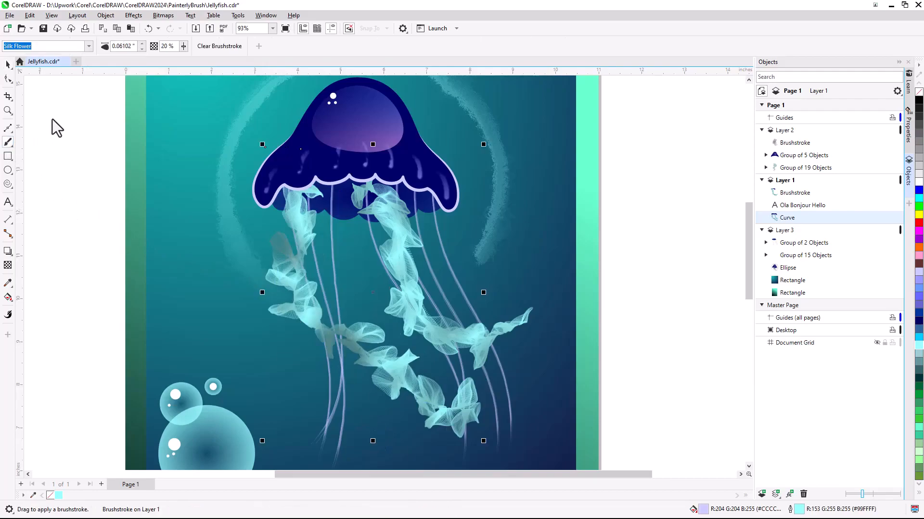
click(212, 48)
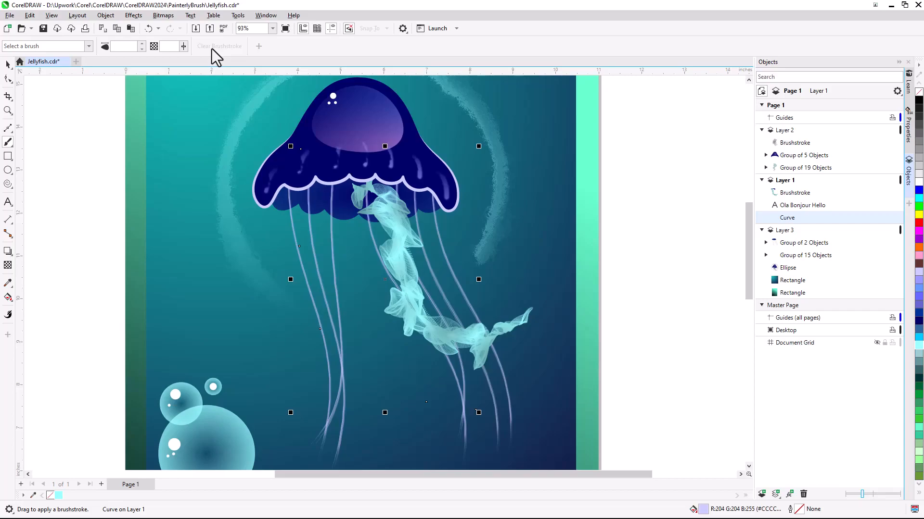
click(10, 67)
click(301, 46)
click(283, 106)
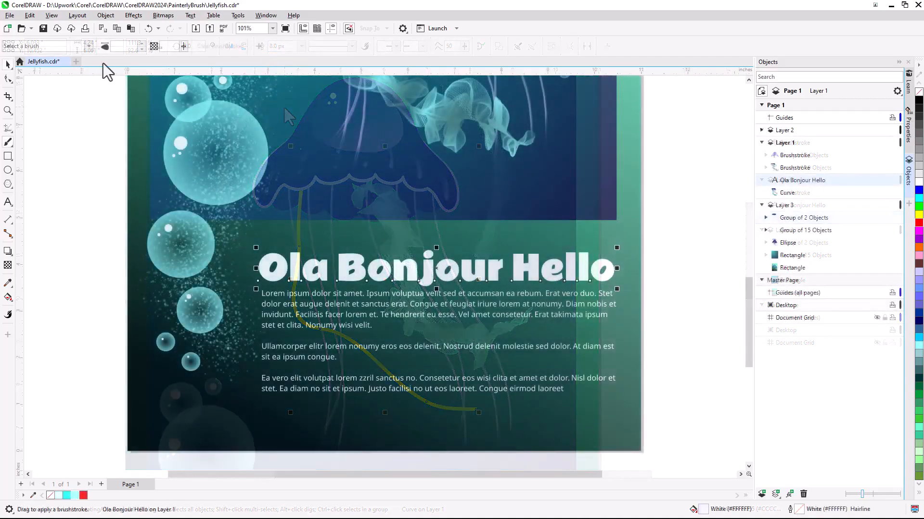
- Apply the Fairy Dust brush to the "Ola Bonjour Hello" title with size 0.1", transparency 54% and a white outline colour
click(89, 45)
click(95, 92)
click(31, 116)
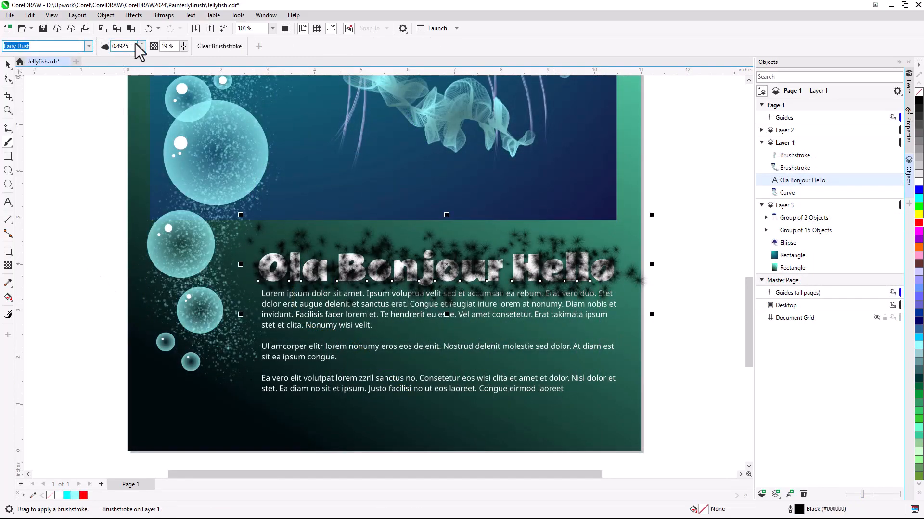
click(183, 46)
drag(183, 57, 199, 58)
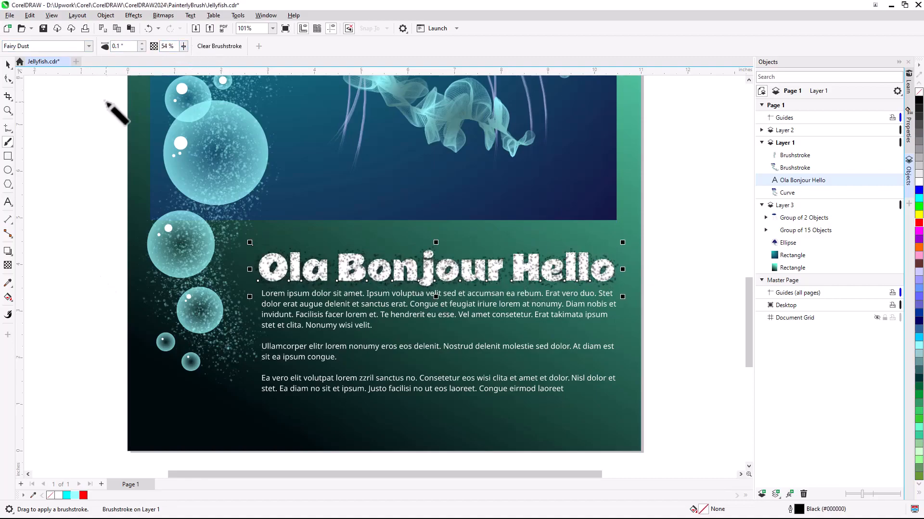
right_click(58, 495)
- Change the title text to "Hola Bonjour Hello" and set its font to Baloo Bhai
key(F8)
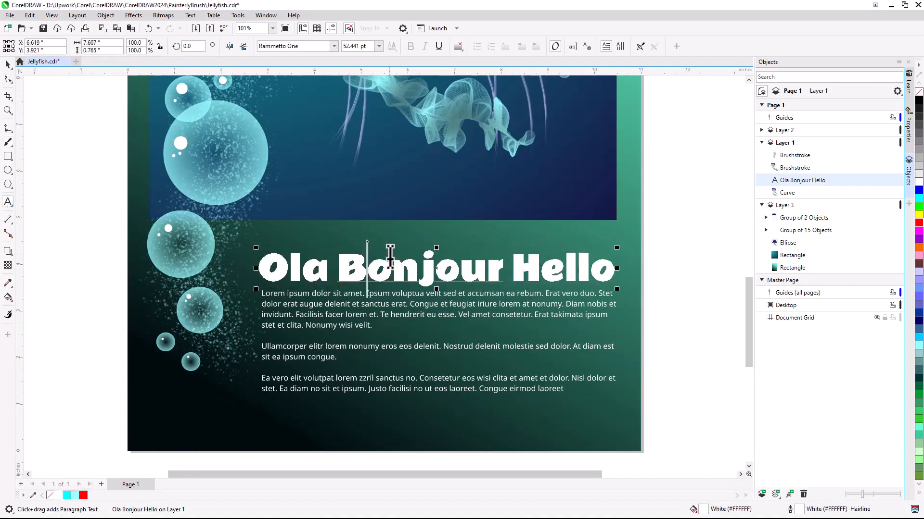
text(Ho)
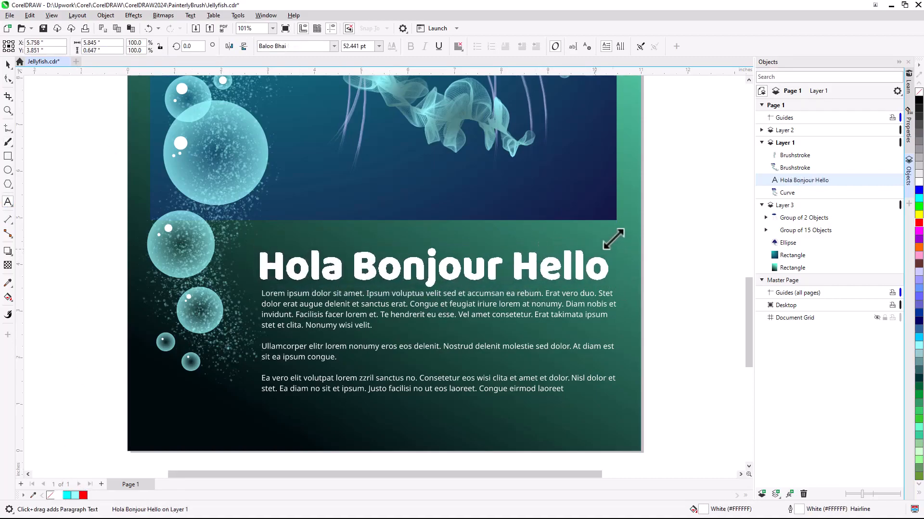
click(665, 246)
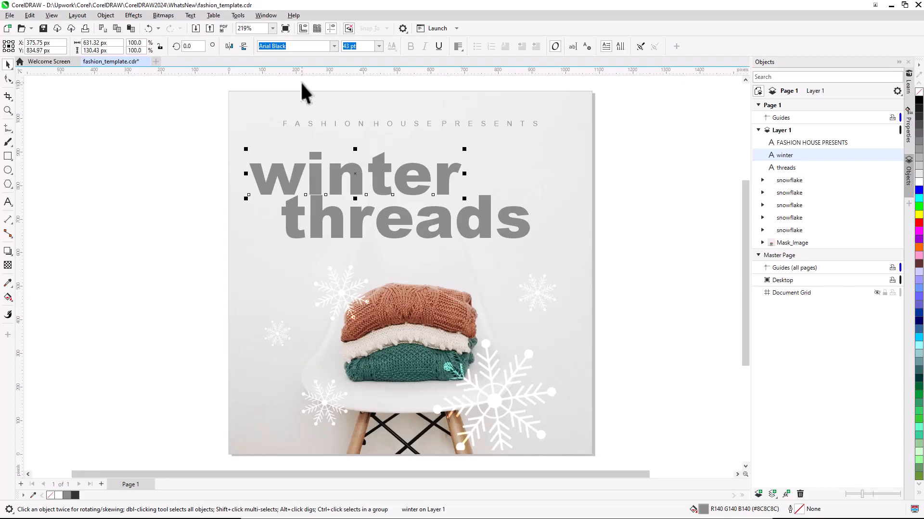
- Enable remote fonts in the font list options for text
click(333, 46)
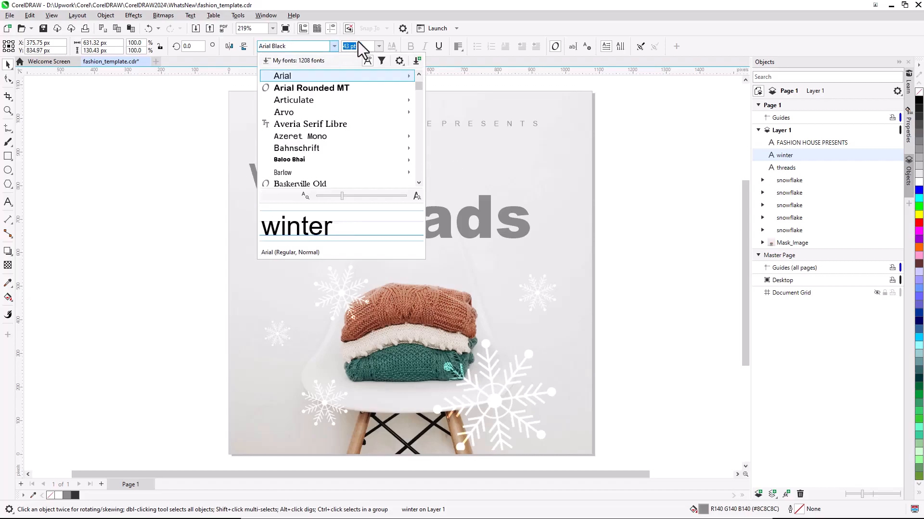
click(400, 61)
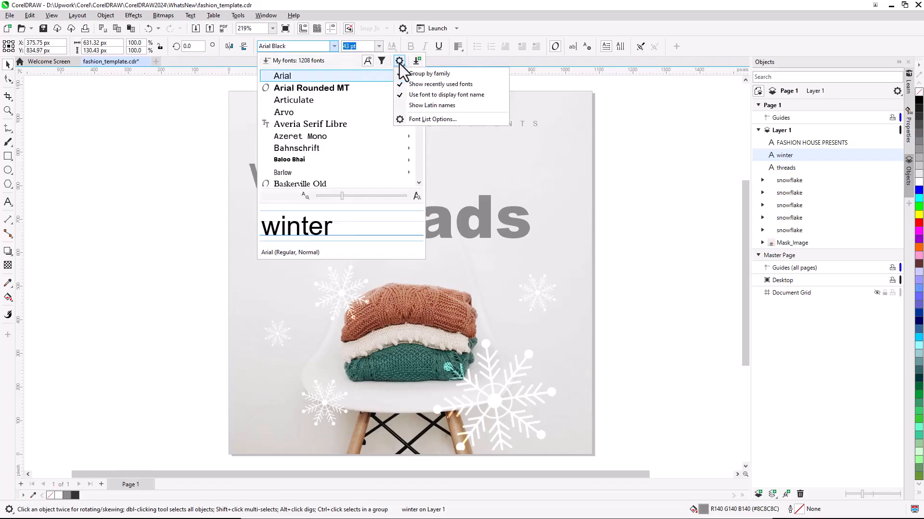
click(461, 120)
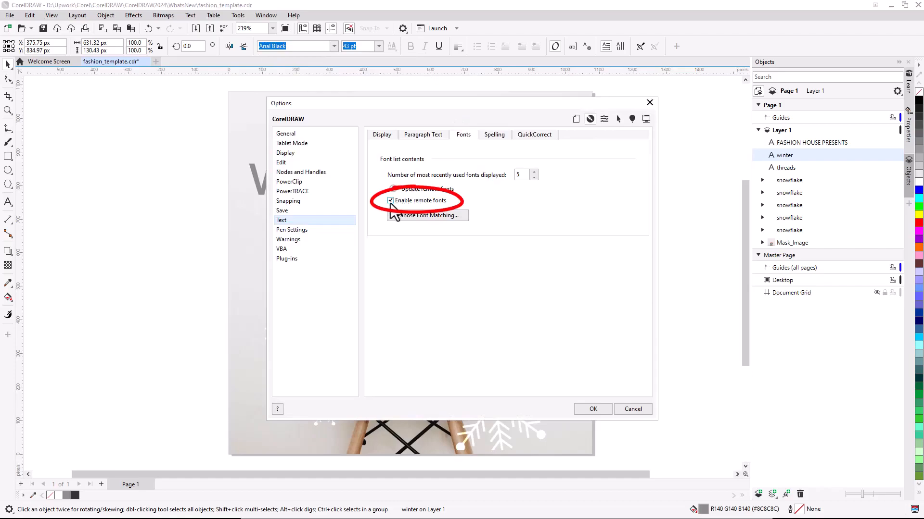
click(593, 409)
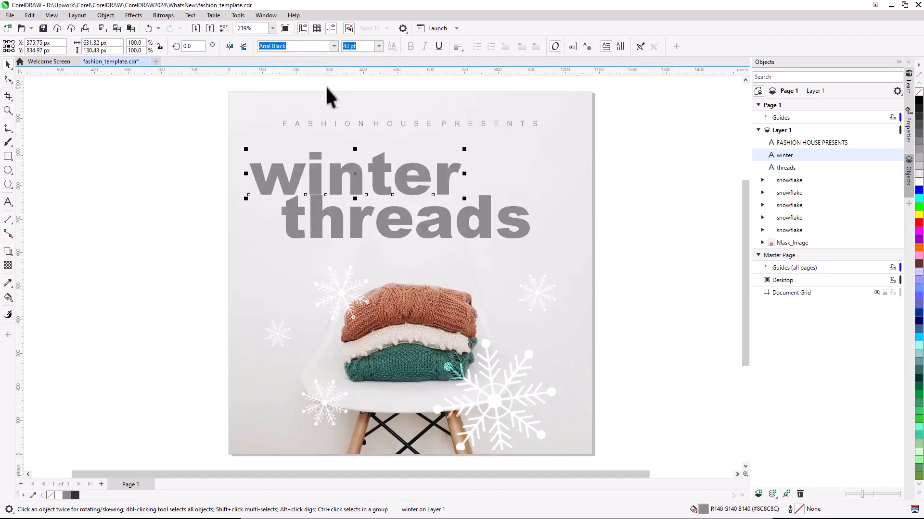
- Set the font of the "winter" text to the remote font Arvo (Bold)
click(334, 46)
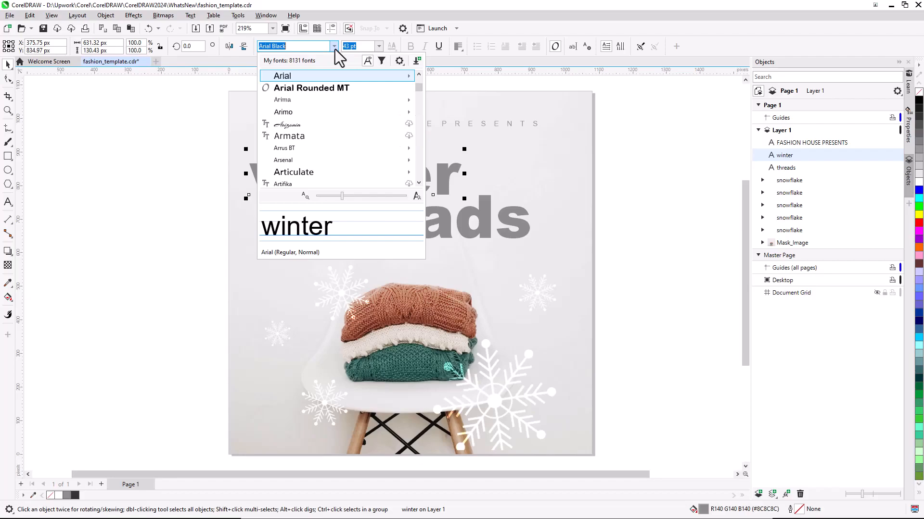
scroll(418, 181, down, 4)
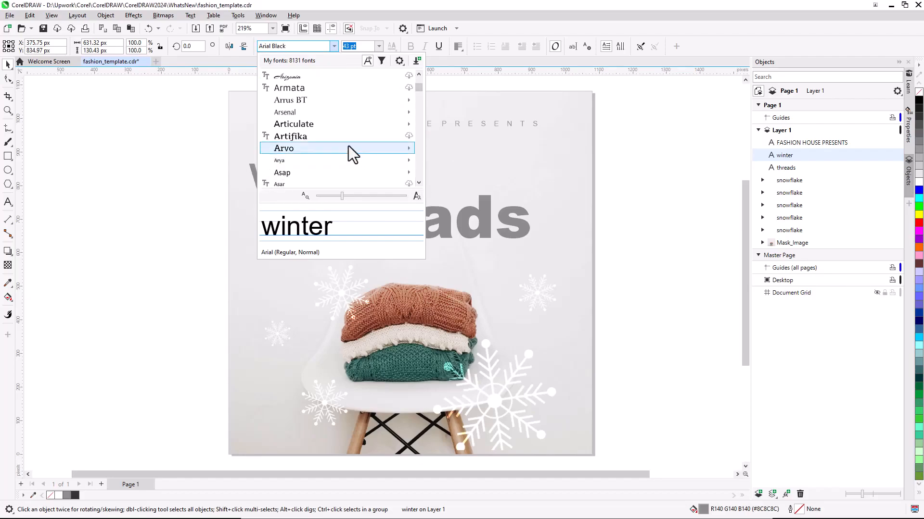
mouse_move(348, 148)
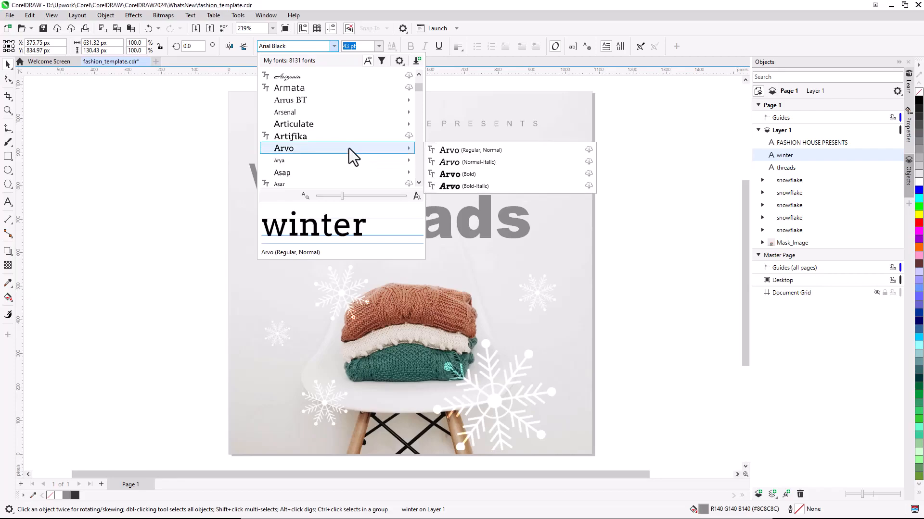
click(469, 176)
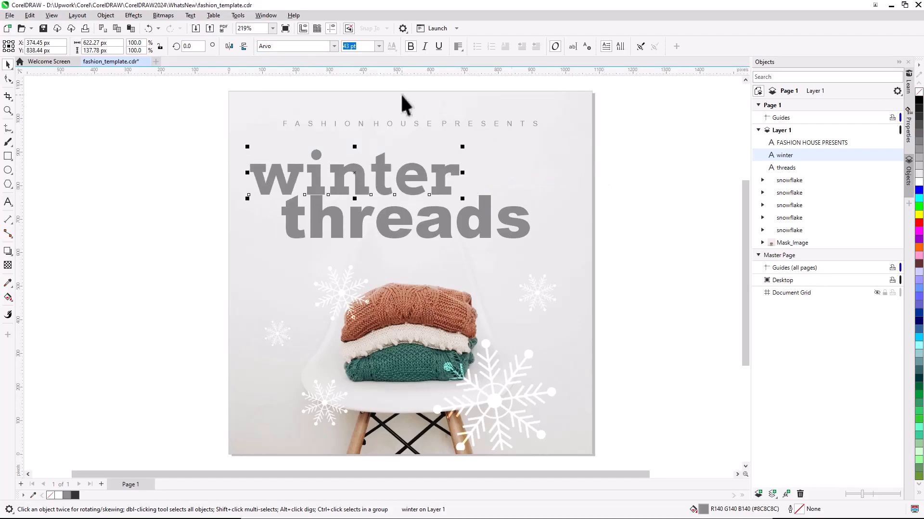
- Filter the font list to hide remote fonts, then close the list without changing the font of "winter"
click(333, 46)
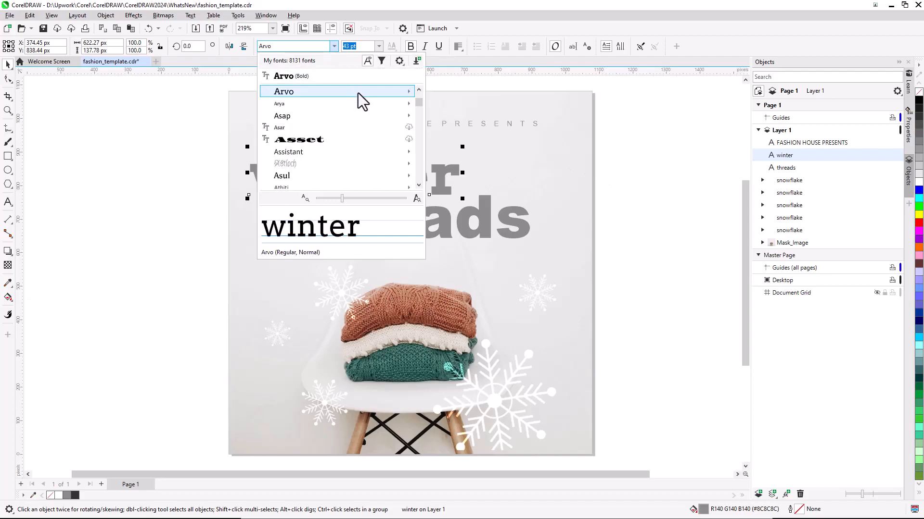
mouse_move(360, 95)
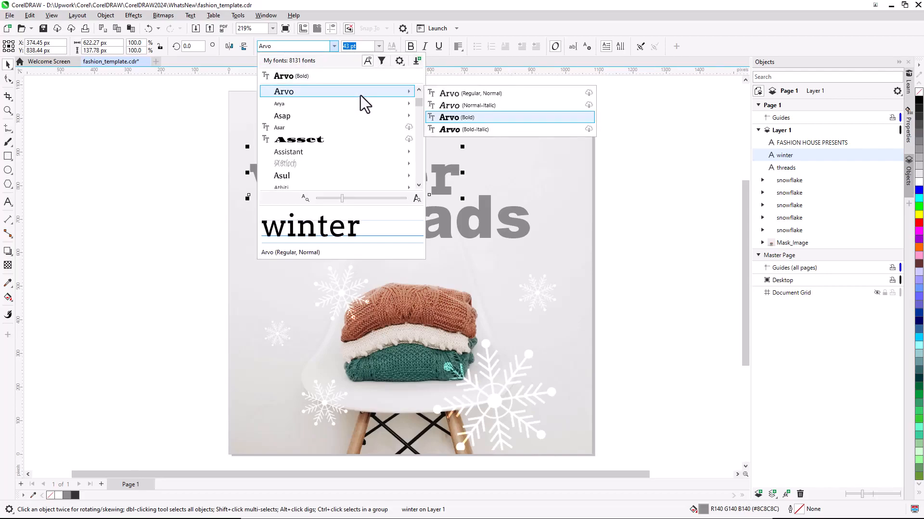
click(382, 63)
click(413, 86)
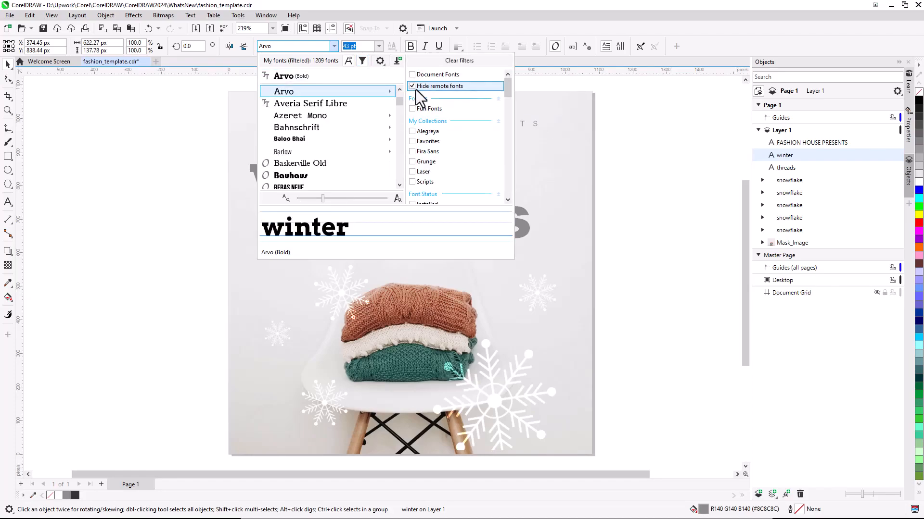
click(362, 62)
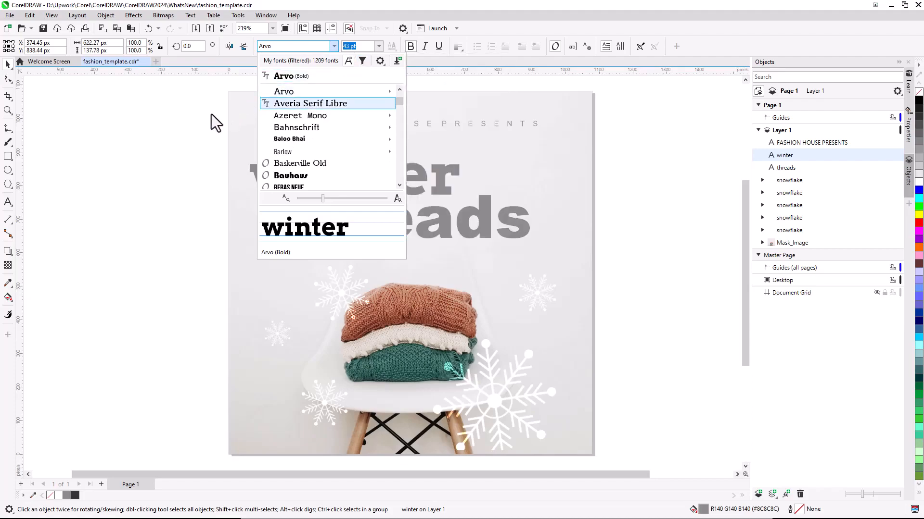
key(Escape)
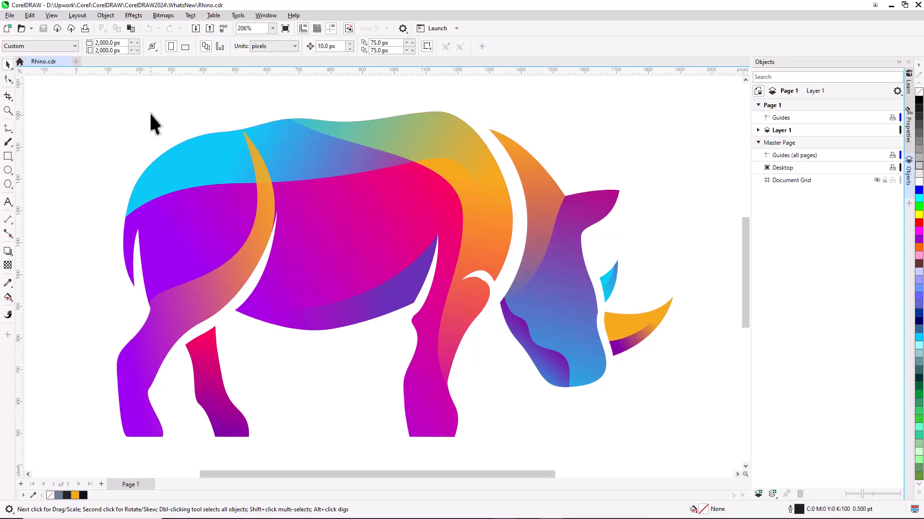
- Apply the Crystalize bitmap effect to the rhino's head curve
click(575, 272)
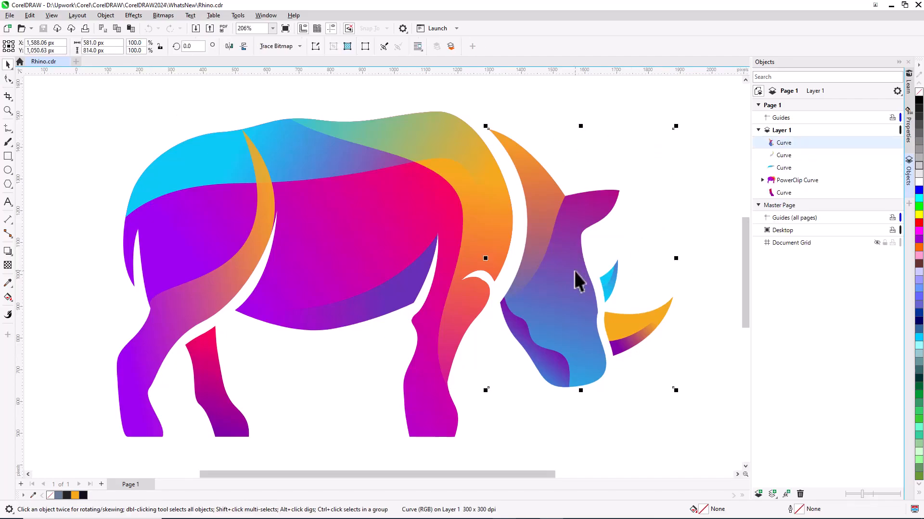
click(133, 15)
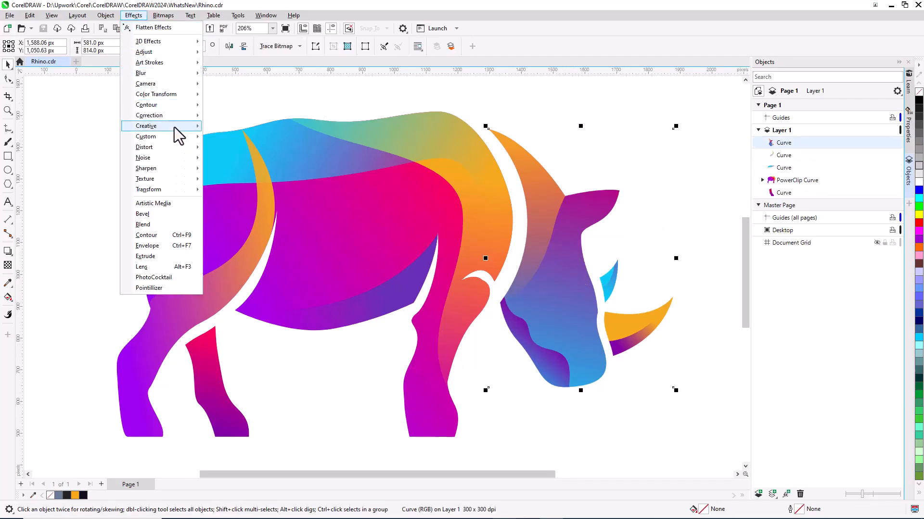
click(246, 142)
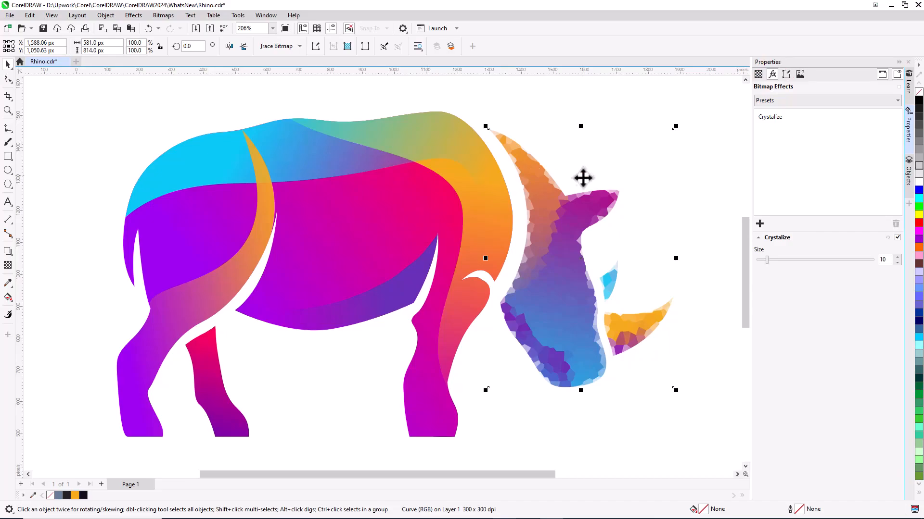
- Set the size of the Crystalize effect on the rhino's head to 60
double_click(888, 259)
text(60)
key(Return)
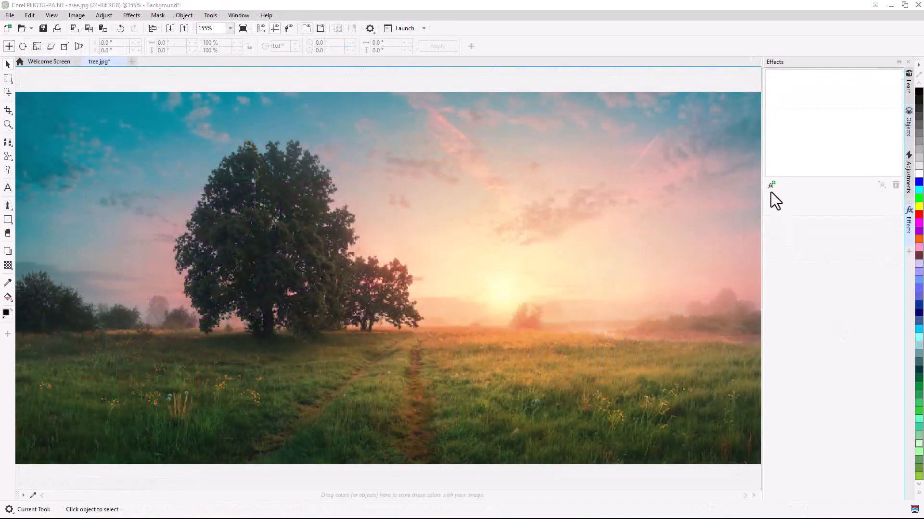
- Switch to Corel PHOTO-PAINT and apply the Dabble art stroke effect to tree.jpg with size 3 and randomize value 2
click(771, 186)
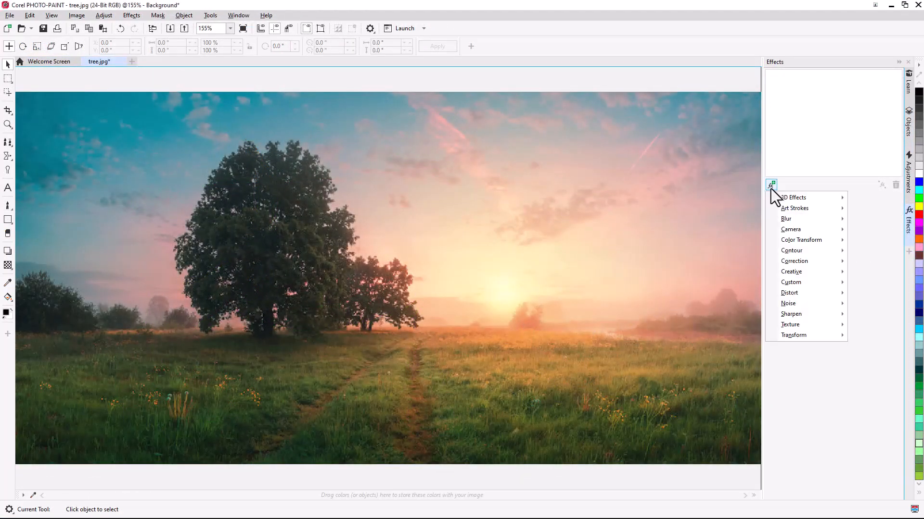
mouse_move(789, 208)
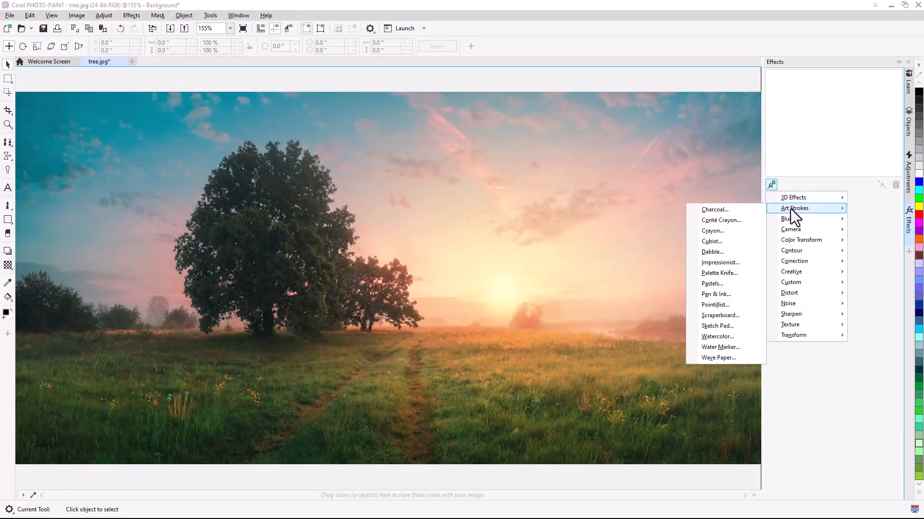
click(729, 252)
click(895, 245)
click(894, 245)
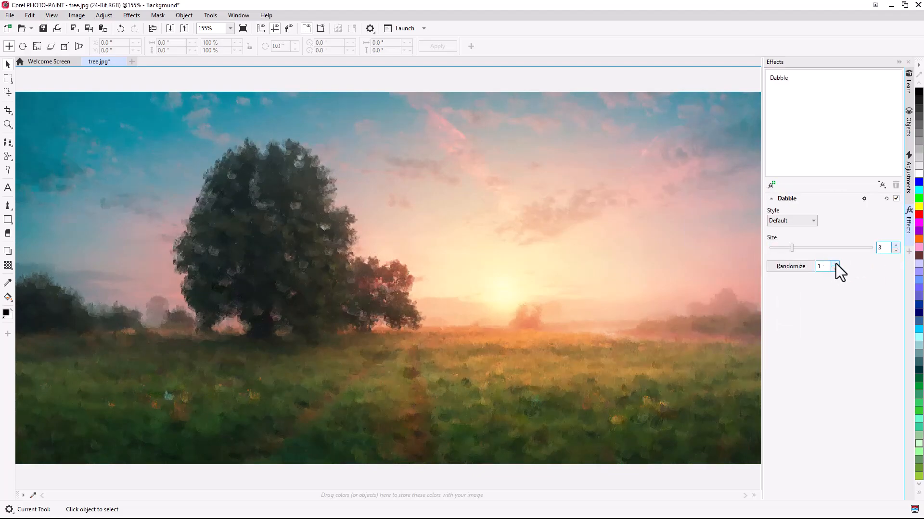
click(835, 263)
- Add the Canvas texture effect to the tree image and move Dabble above it in the effects list
click(771, 186)
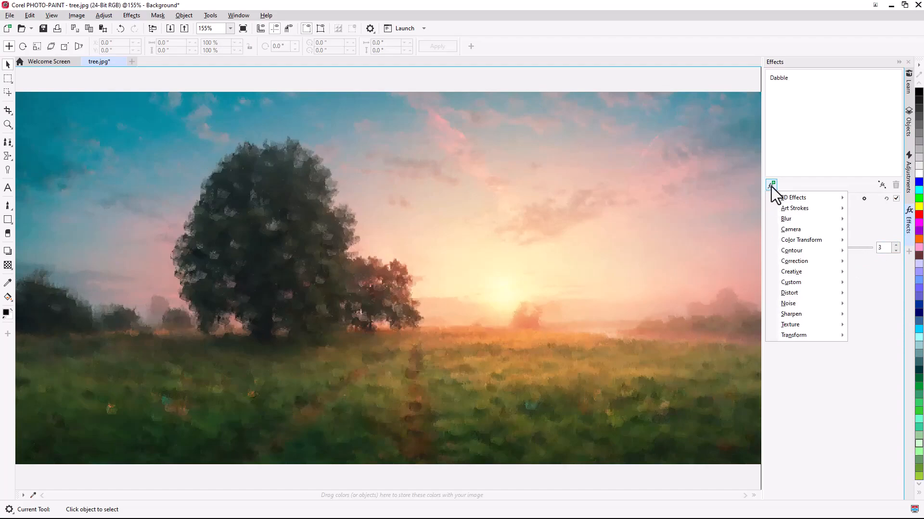
mouse_move(804, 324)
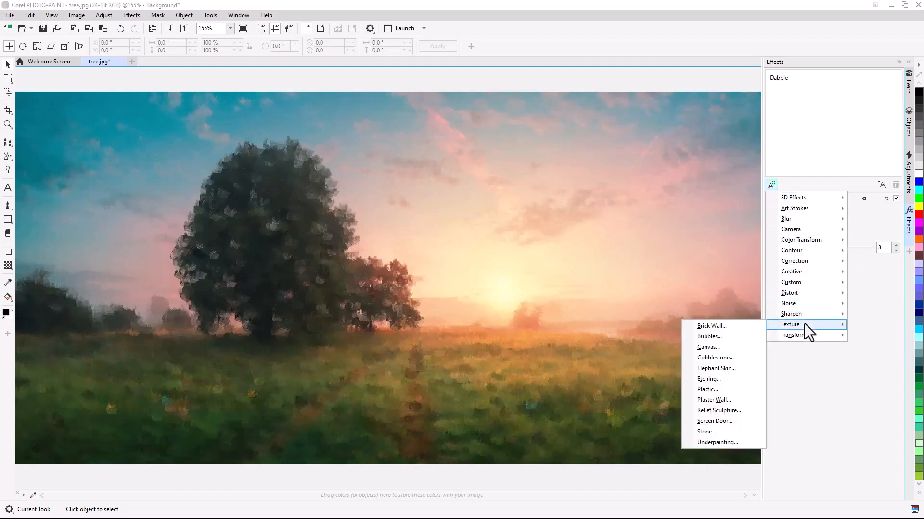
click(747, 349)
click(894, 91)
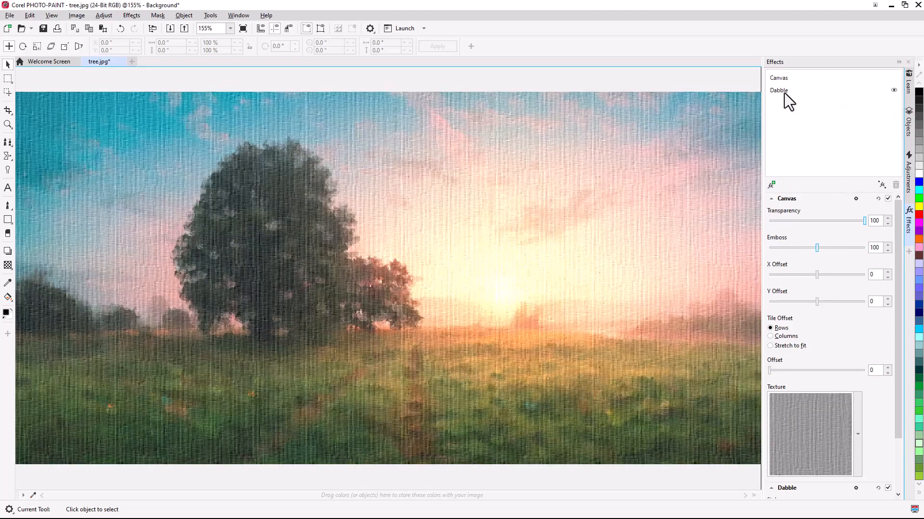
drag(783, 91, 784, 74)
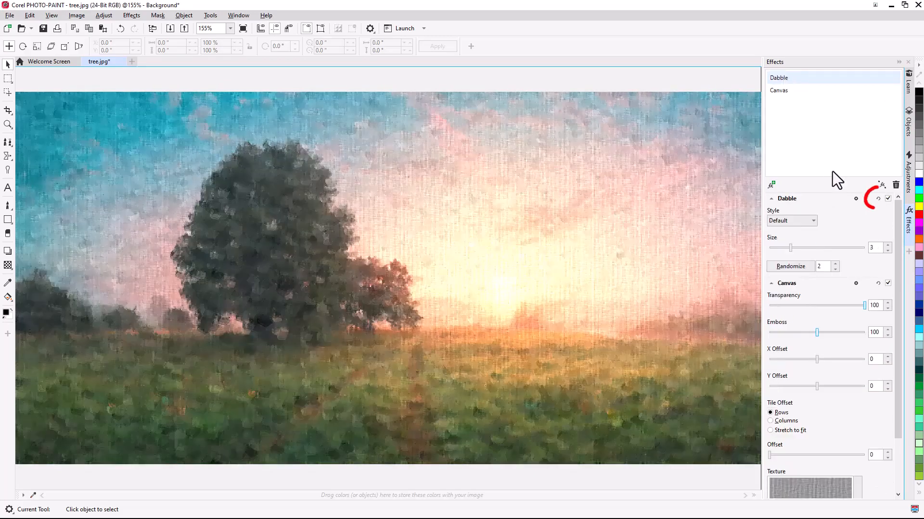
- Reset the Dabble effect to its default settings and flatten the effects into the tree image
click(878, 199)
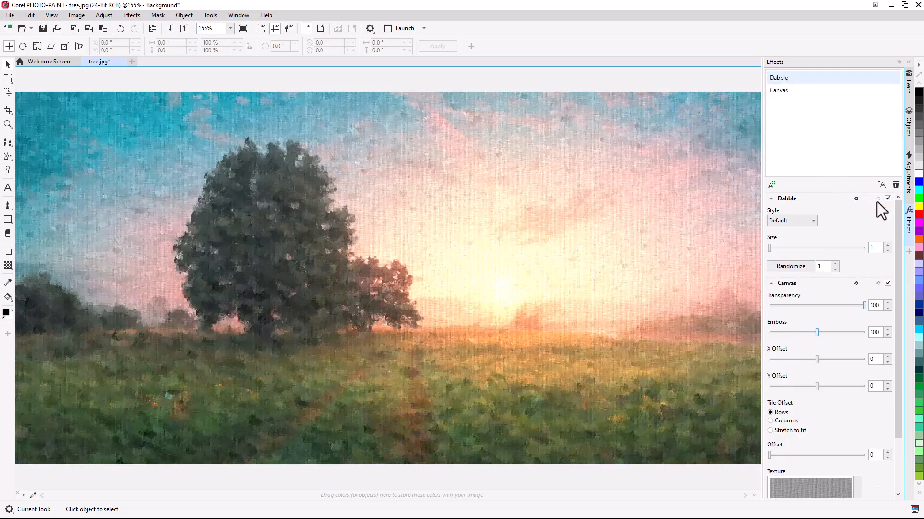
click(882, 187)
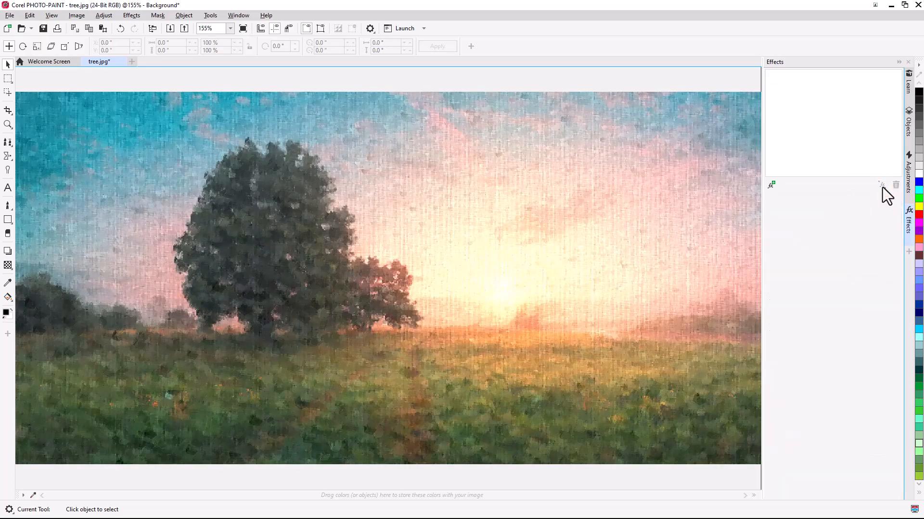
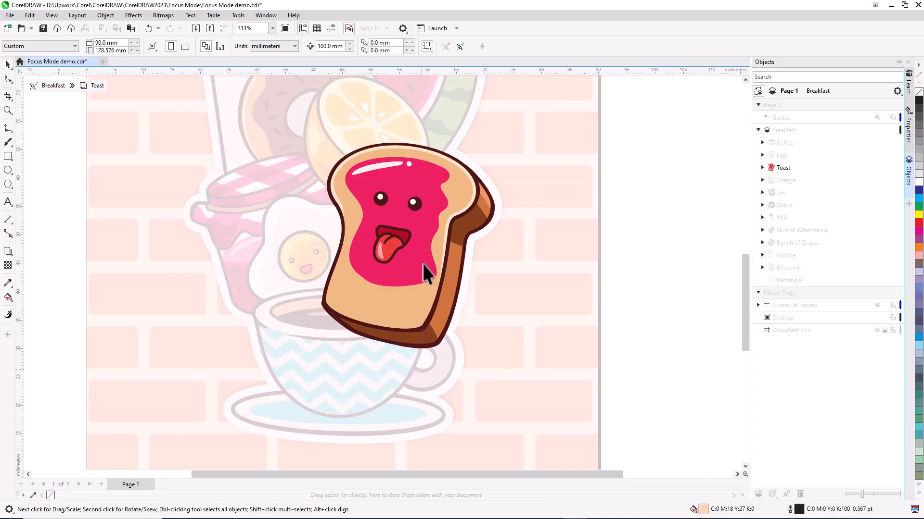
- Switch to CorelDRAW, bring the toast's face group into focus and draw a wavy Bézier eyebrow line above both eyes
double_click(414, 207)
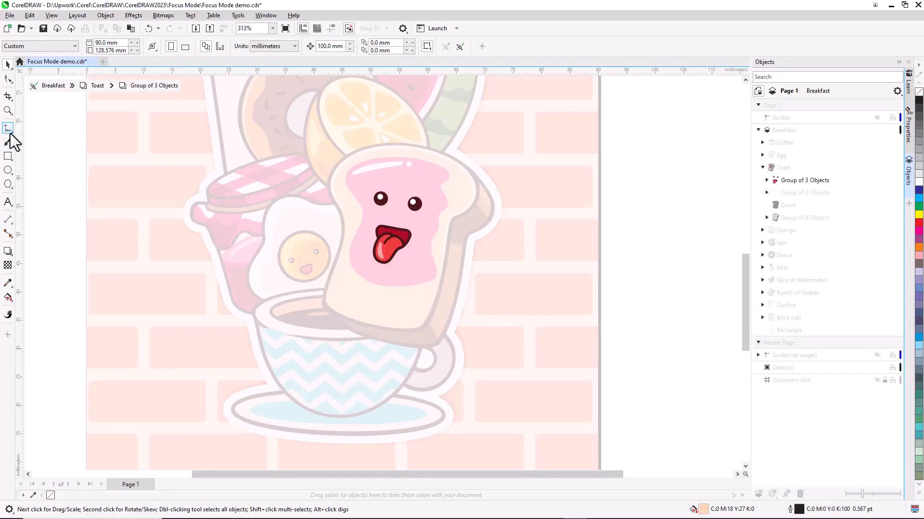
click(8, 129)
click(41, 151)
click(366, 189)
drag(388, 187, 396, 192)
click(427, 194)
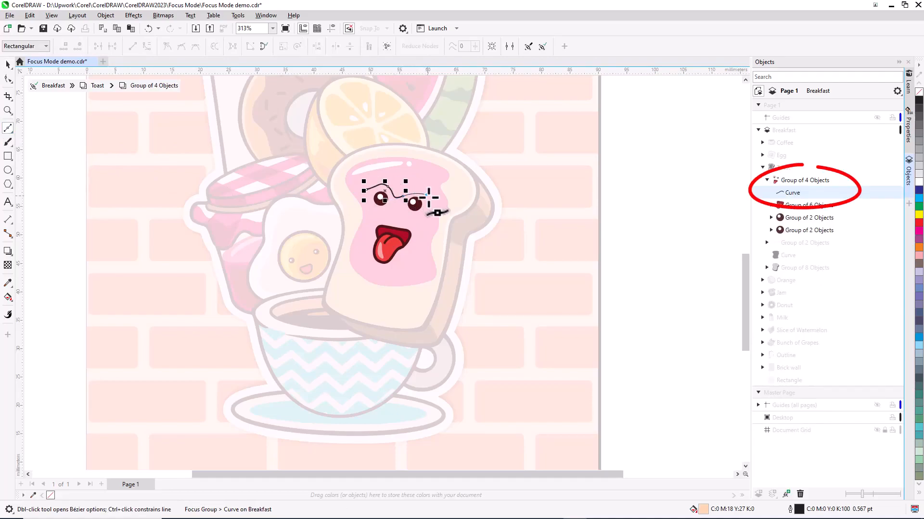
key(space)
click(616, 190)
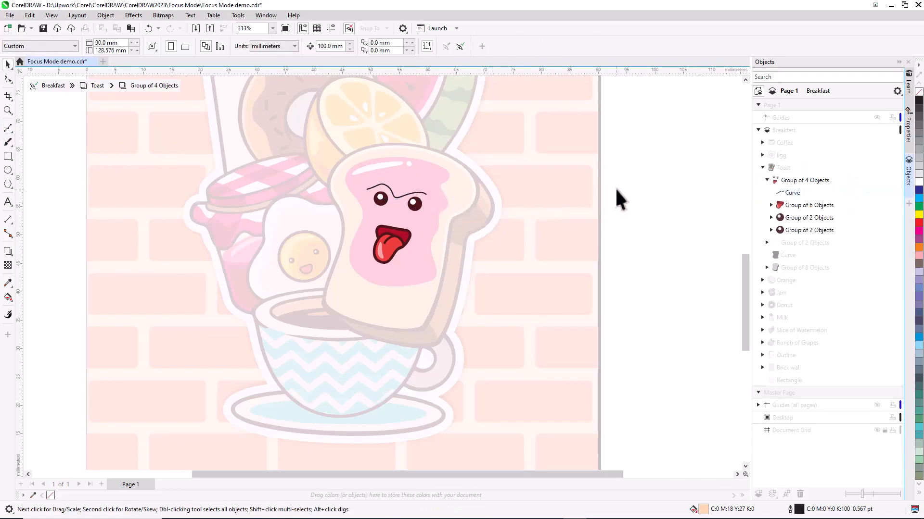
- Bring the toast's mouth group into focus and reshape the pink highlight curve on the tongue by moving its nodes
double_click(387, 250)
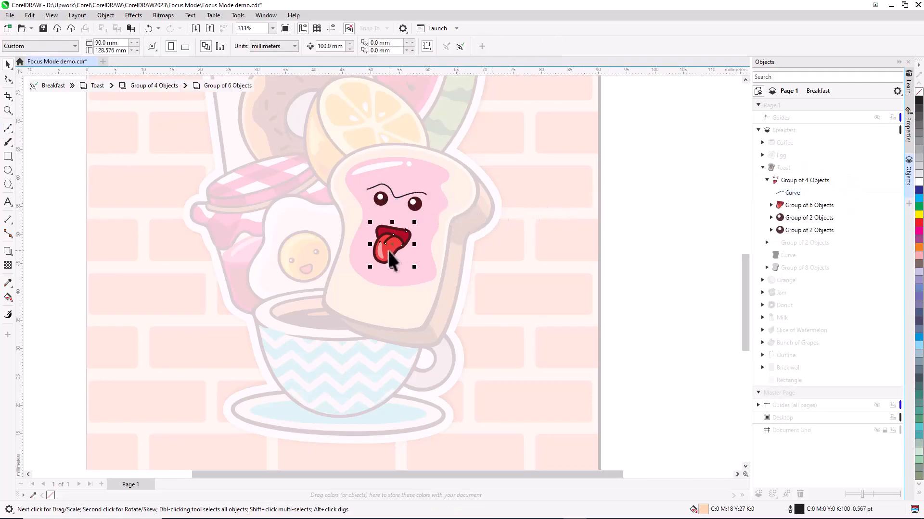
scroll(381, 255, up, 3)
double_click(380, 254)
scroll(380, 253, up, 3)
drag(385, 251, 387, 223)
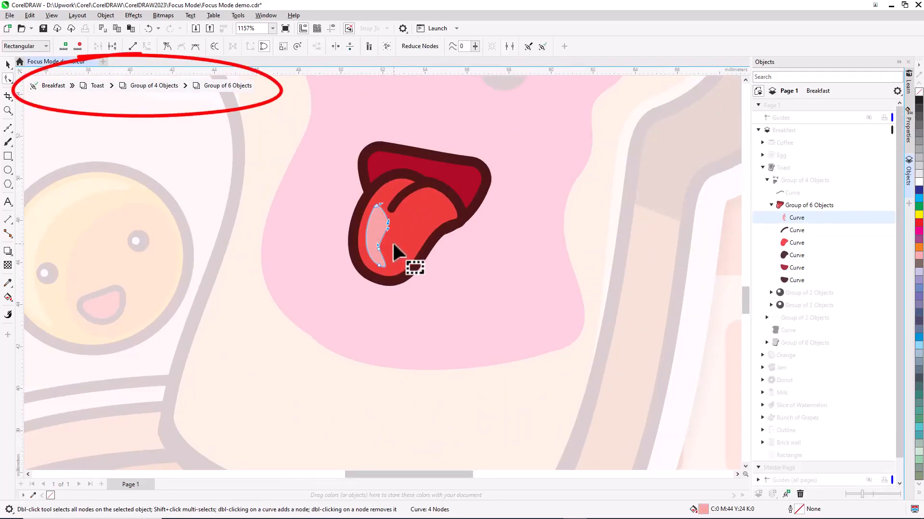
- Step back out from the mouth group to the Toast group and exit Focus mode
scroll(393, 252, down, 5)
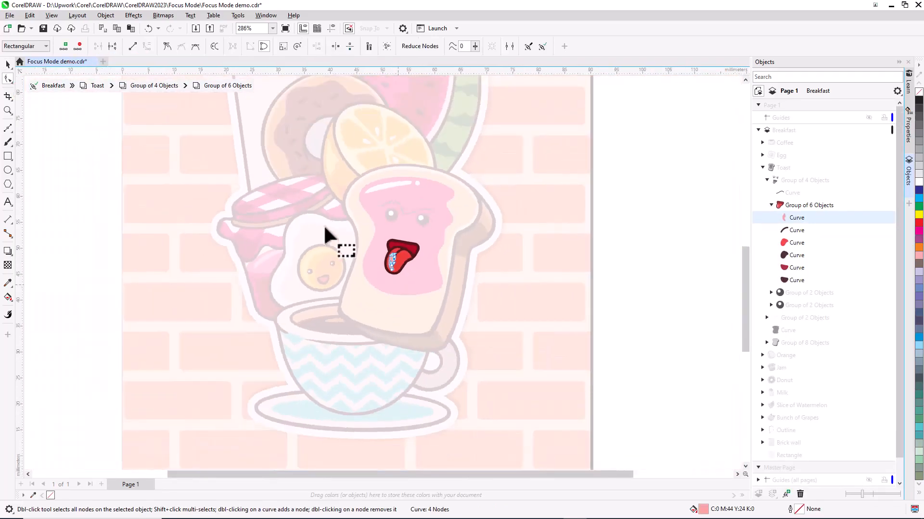
click(161, 85)
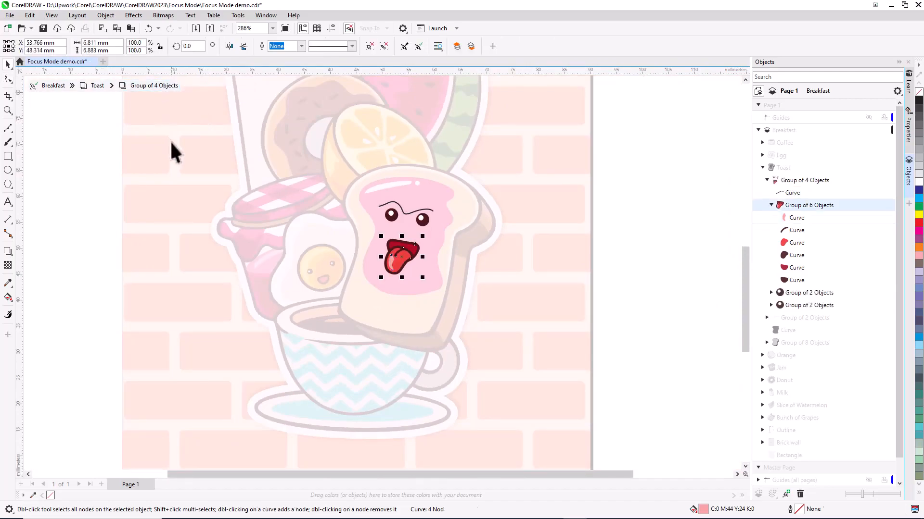
click(94, 89)
key(Escape)
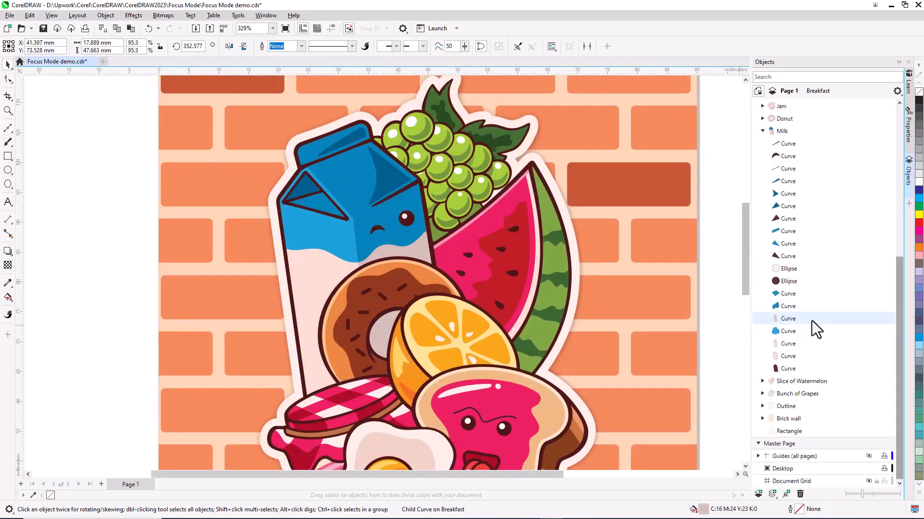
- Bring the milk carton's shaded side panel curve into focus and exit Focus mode again
right_click(808, 321)
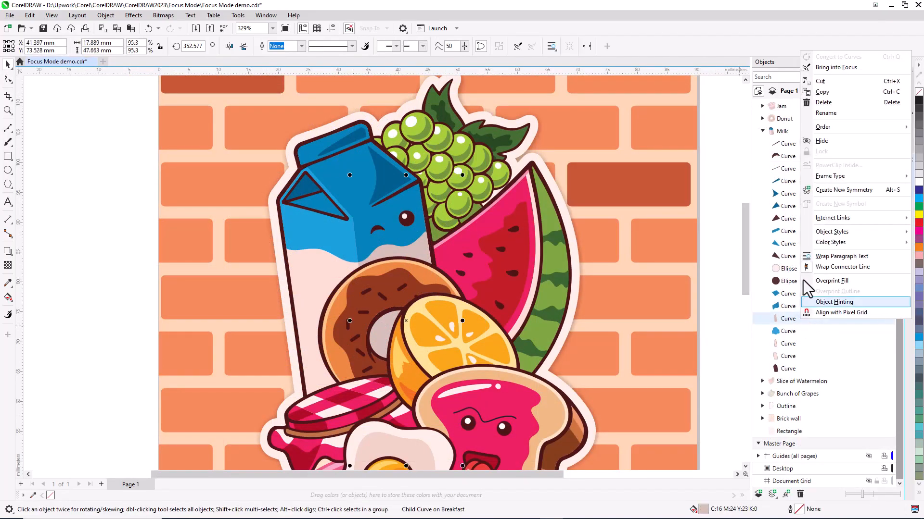
click(840, 68)
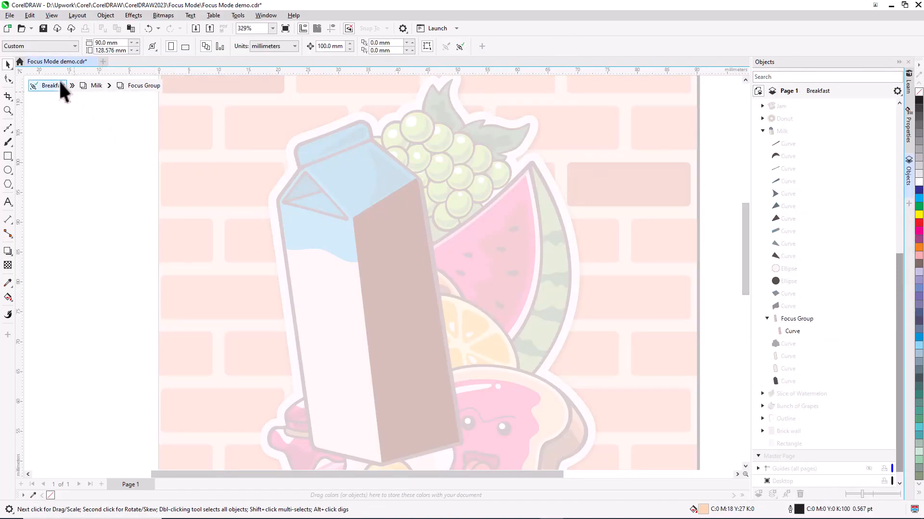
double_click(89, 151)
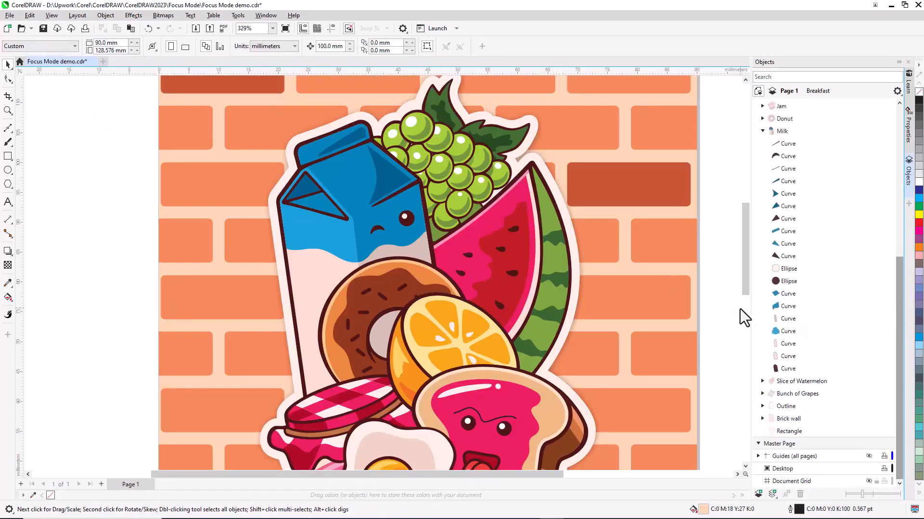
- Bring the milk carton's pale pink side panel curve into focus and add the text "%" on the carton's white front
right_click(792, 343)
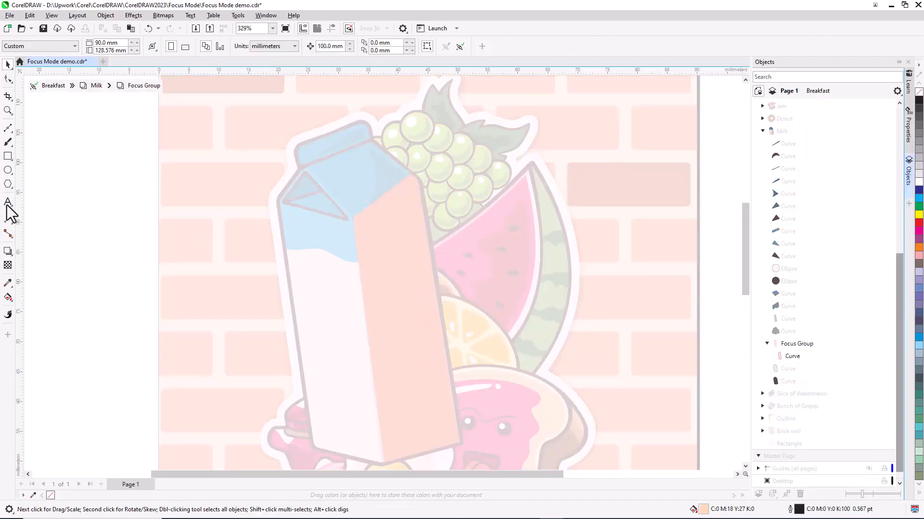
click(7, 202)
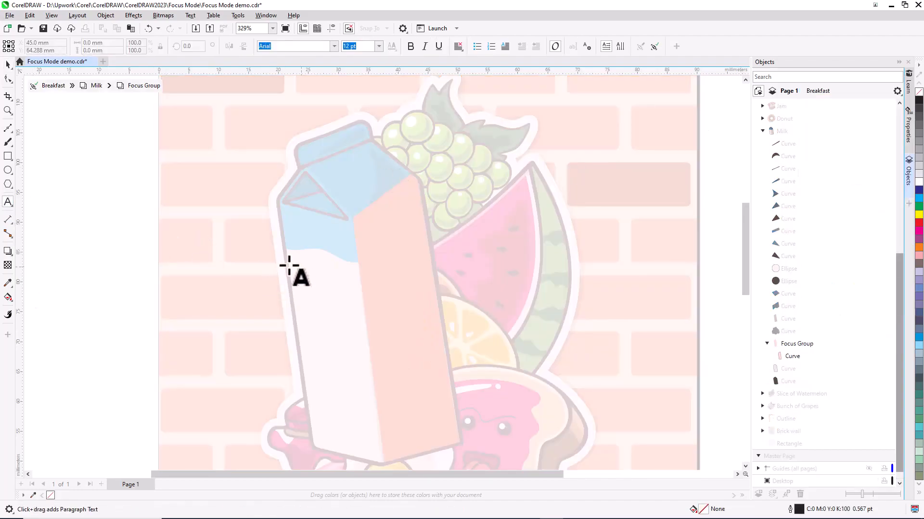
click(299, 266)
text(%)
key(ctrl+space)
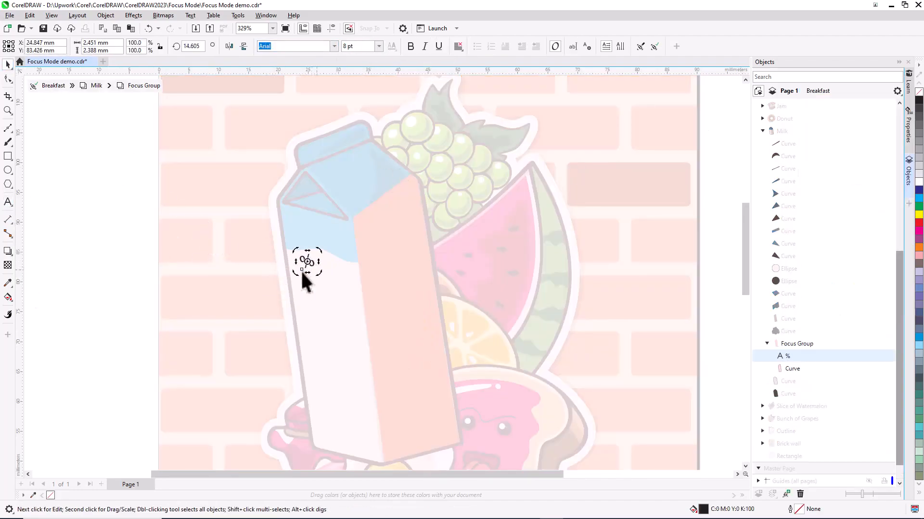
- Deselect the "%" text and leave Focus mode through the Milk group back to the Breakfast layer
click(157, 288)
click(90, 86)
click(53, 86)
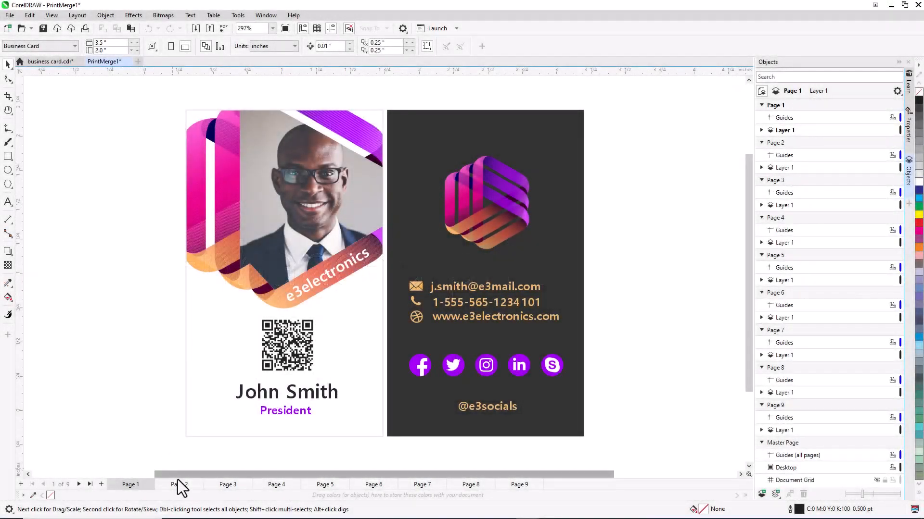
- Examine the merged business cards in PrintMerge1 on pages 2 through 9
click(179, 485)
click(230, 485)
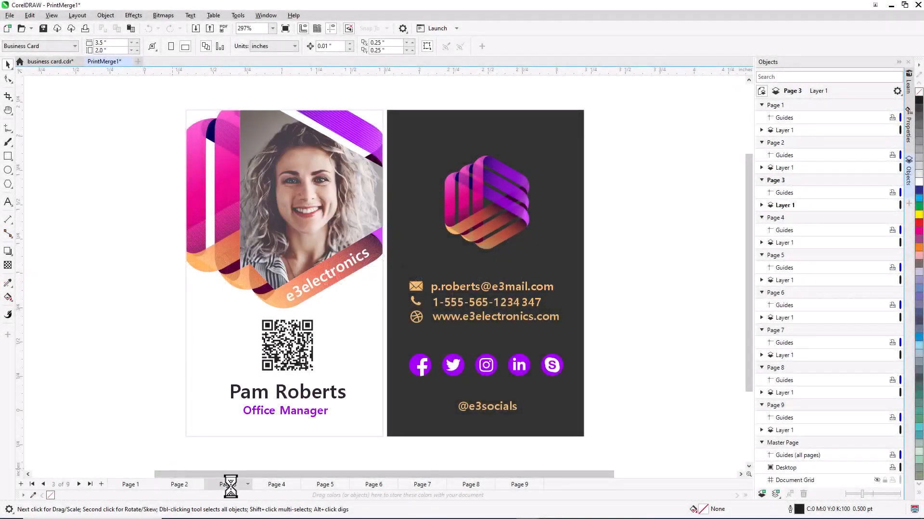
click(274, 486)
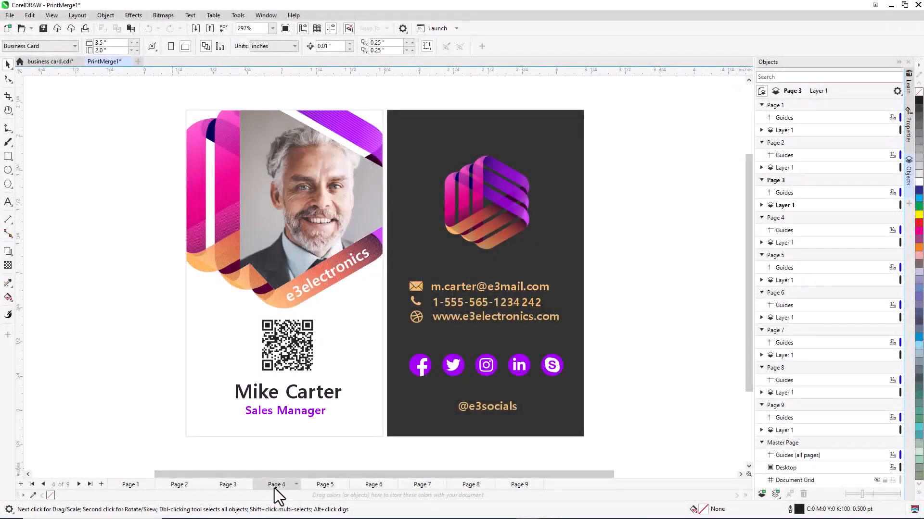
click(318, 488)
click(373, 485)
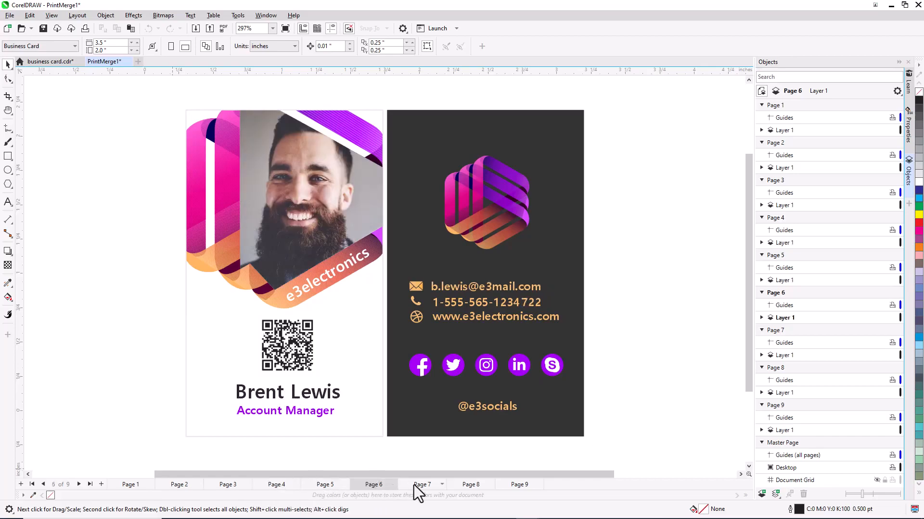
click(419, 485)
click(469, 487)
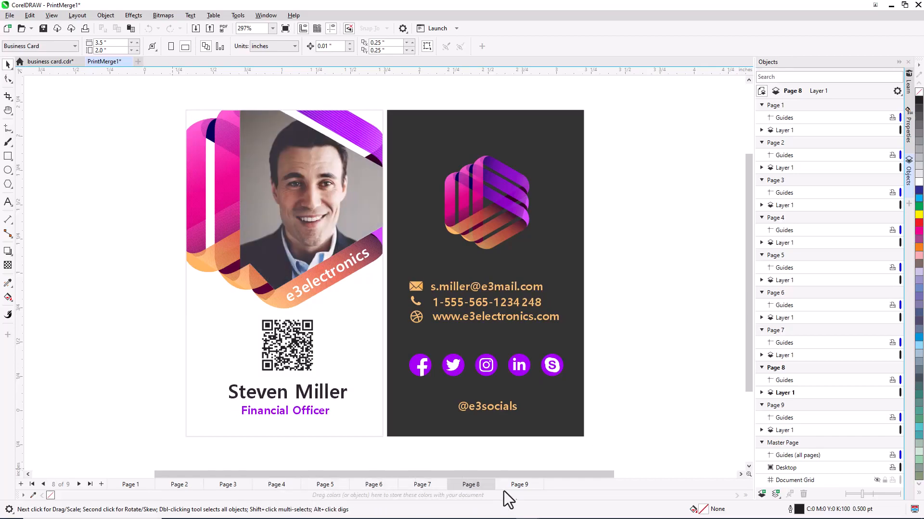
click(515, 487)
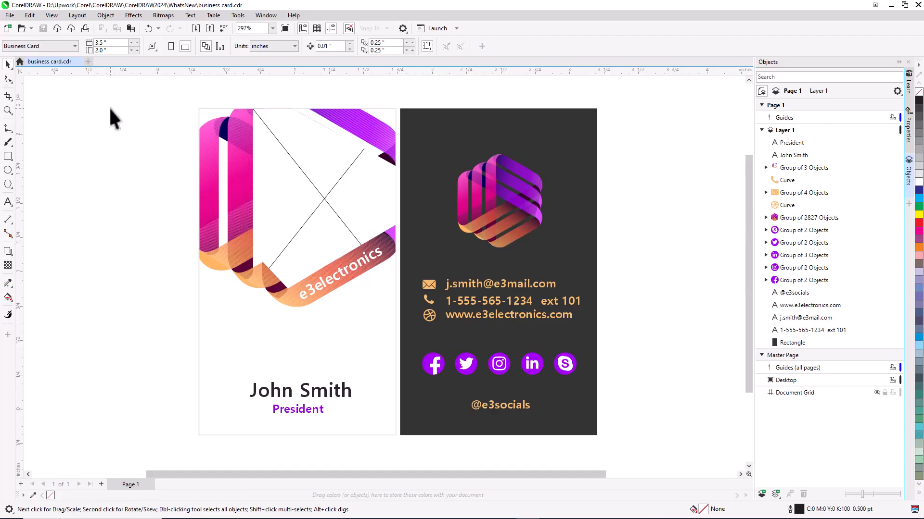
- Start a print merge for the business card and import the Employee Data file as its data source
click(10, 15)
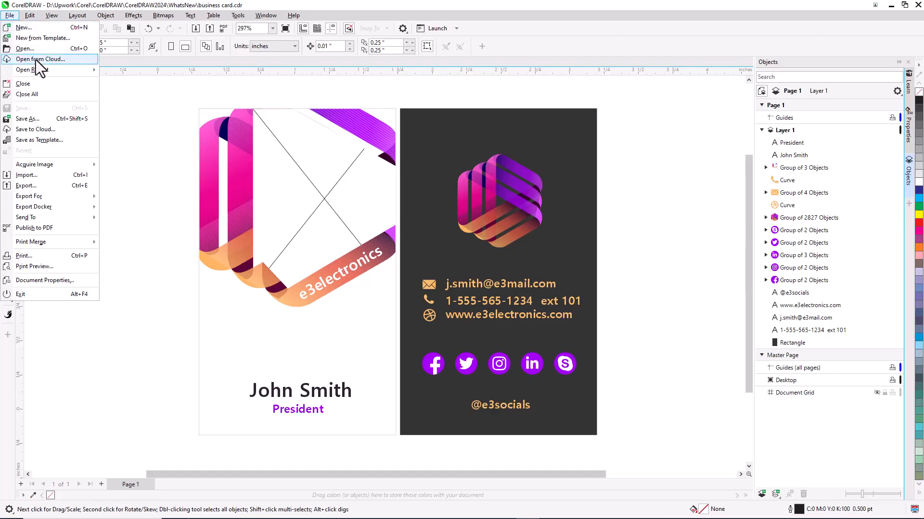
mouse_move(86, 244)
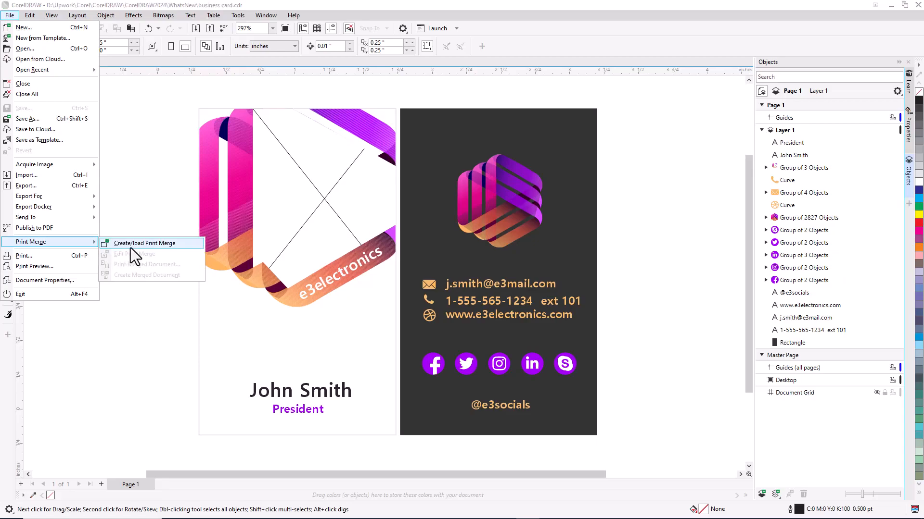
click(131, 246)
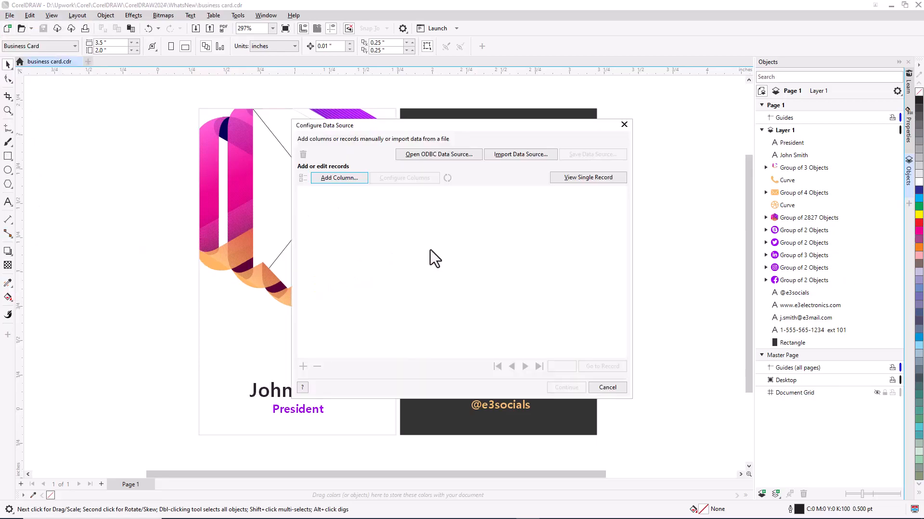
click(503, 158)
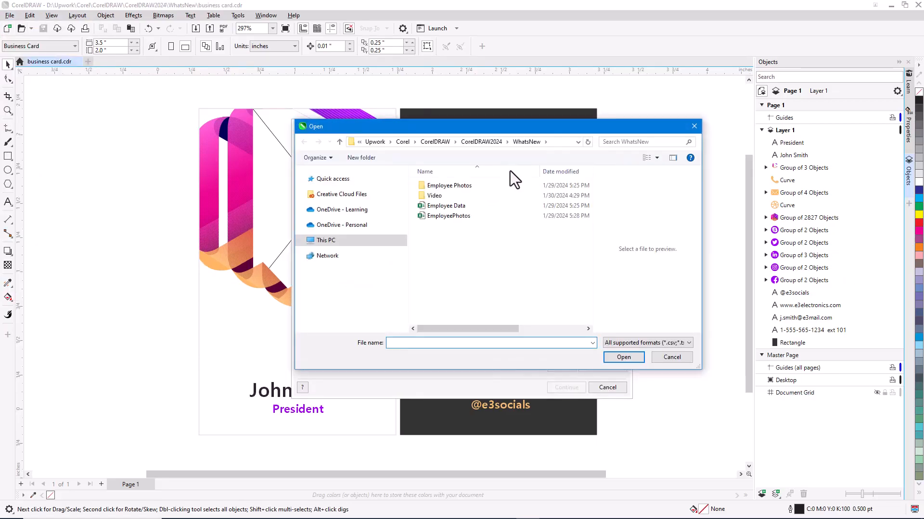
click(458, 205)
click(620, 360)
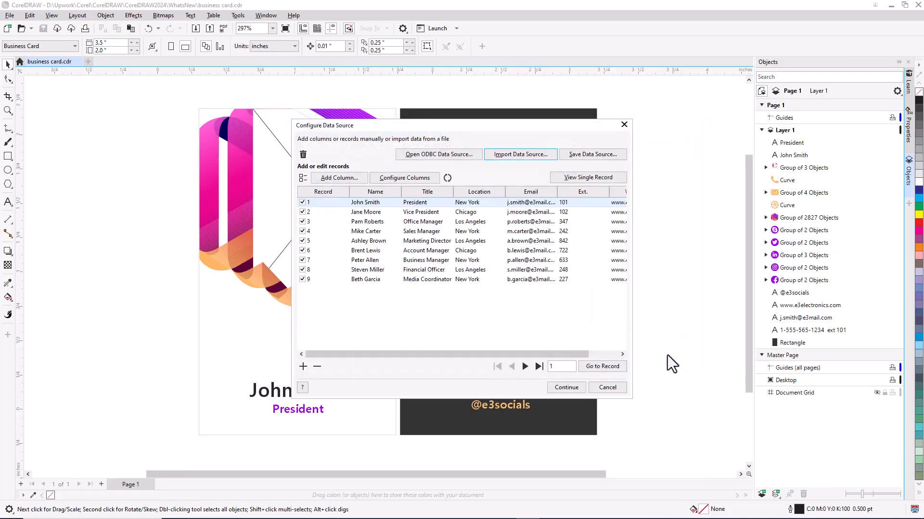
- Set the Ext. value of record 5 to 841 in the data source
click(563, 241)
text(841)
key(Return)
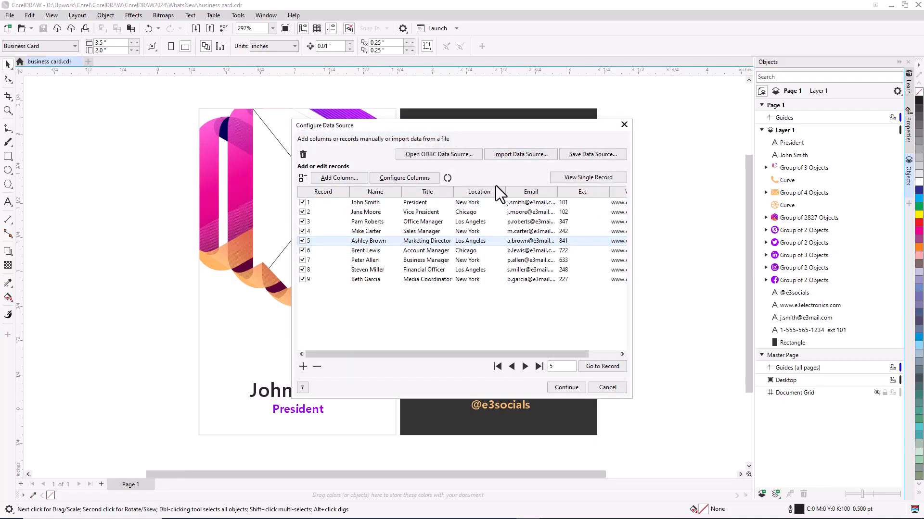
- Rename the data source's Ext. column to Extension
click(404, 180)
click(449, 267)
click(435, 303)
click(414, 276)
click(425, 258)
key(BackSpace)
text(ensi)
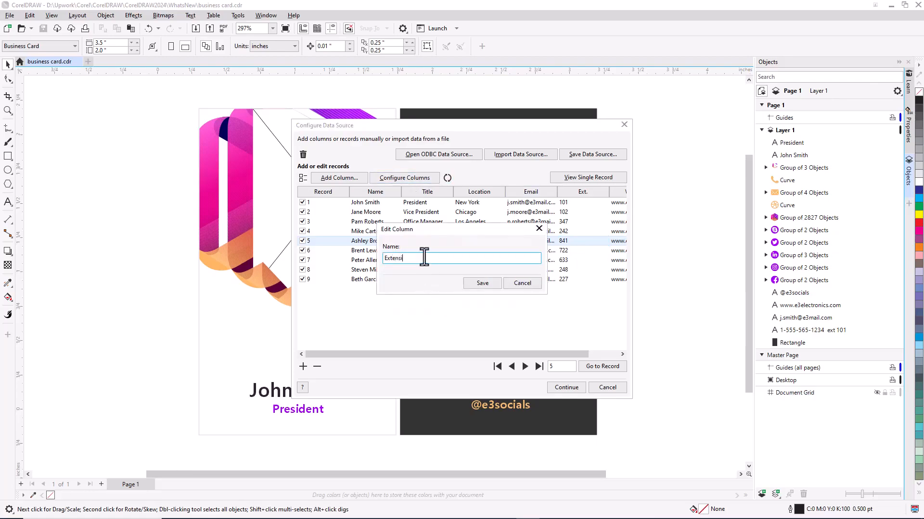
text(on)
click(482, 284)
- Delete the Location column from the data source and finish configuring the columns
click(526, 264)
click(428, 287)
click(463, 279)
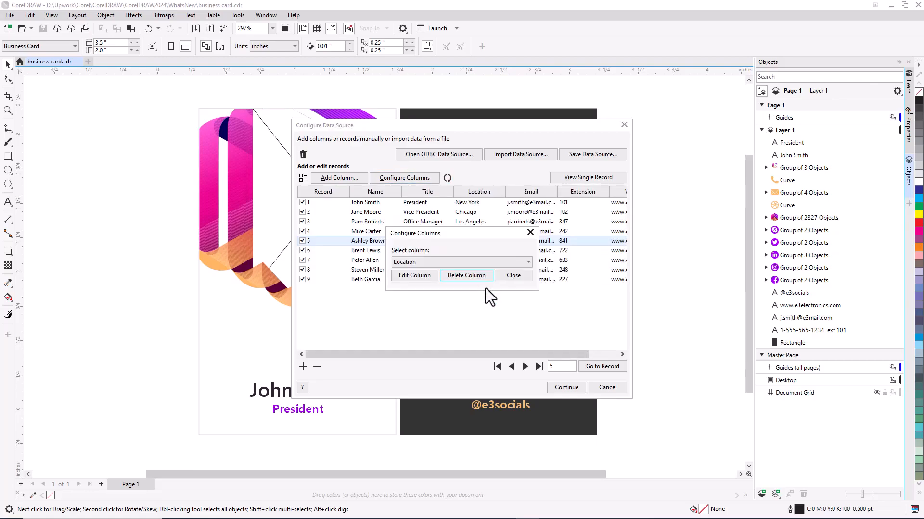
click(485, 288)
click(523, 279)
- Add the ProfilePic column from the EmployeePhotos file to the data source as a Path column
click(357, 178)
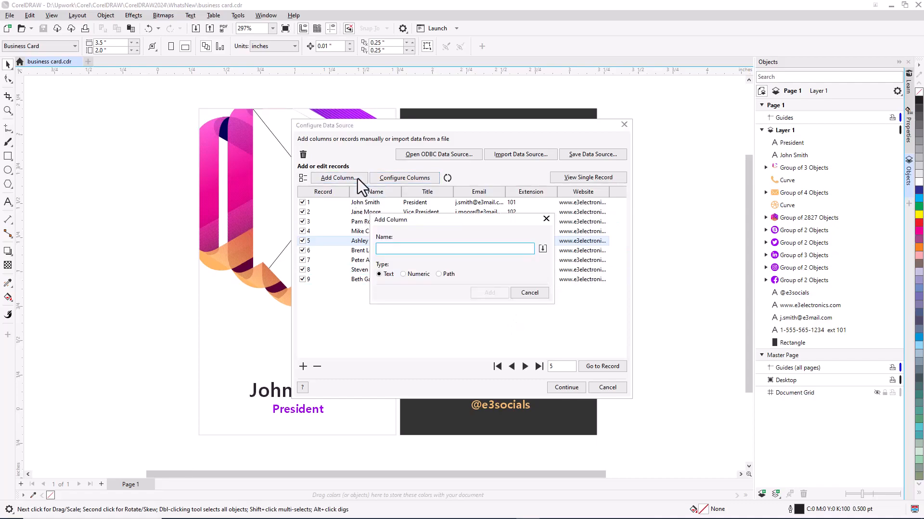
click(543, 248)
click(544, 311)
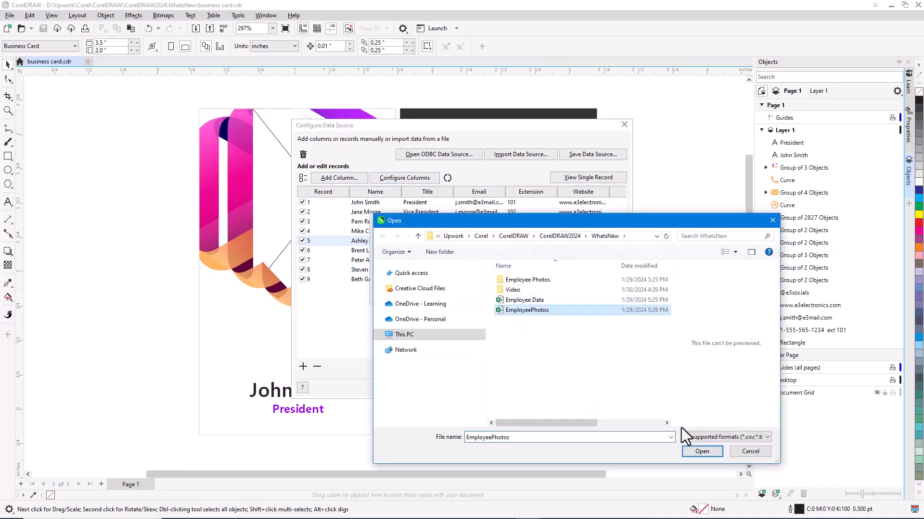
click(702, 452)
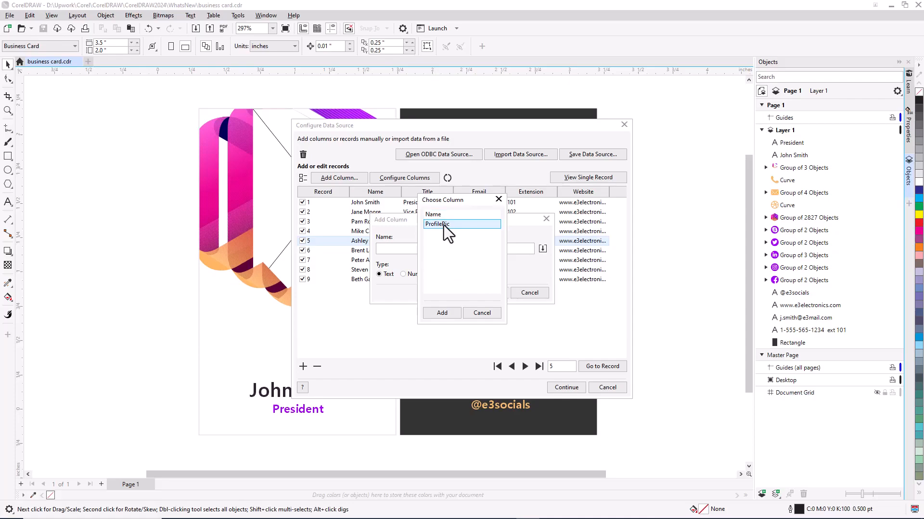
click(446, 314)
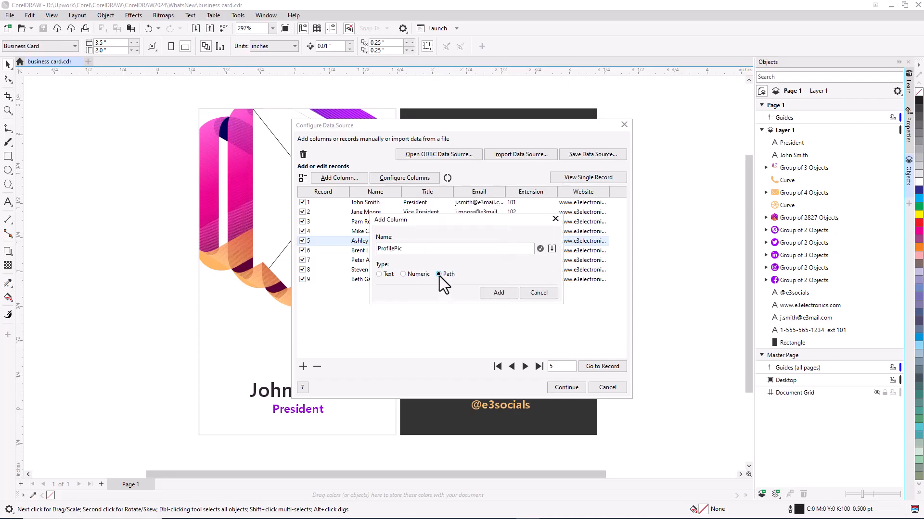
click(497, 294)
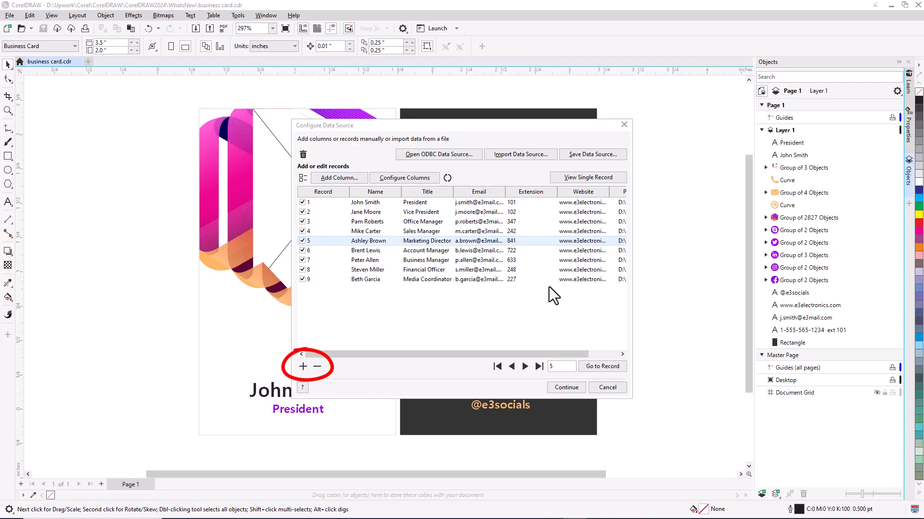
- Accept the data source and insert the Name text field beside the business card's front, above the sample name
click(570, 388)
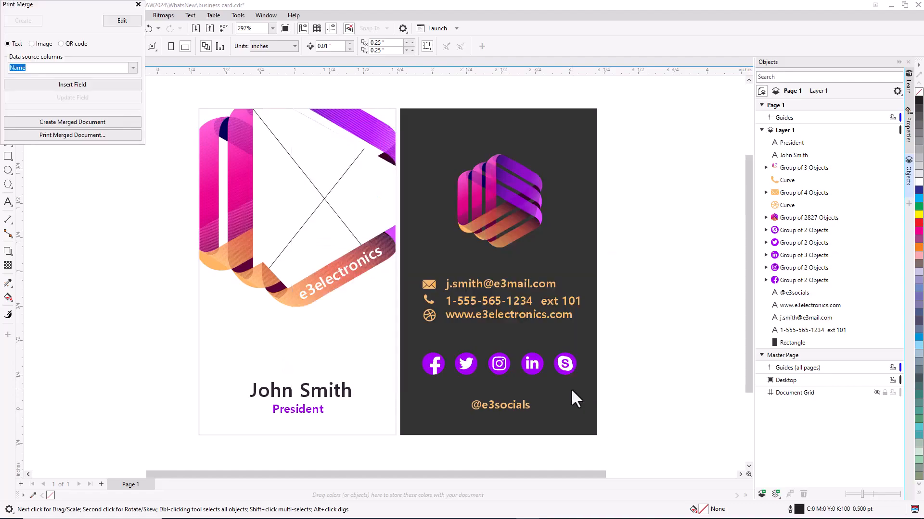
drag(73, 7, 110, 90)
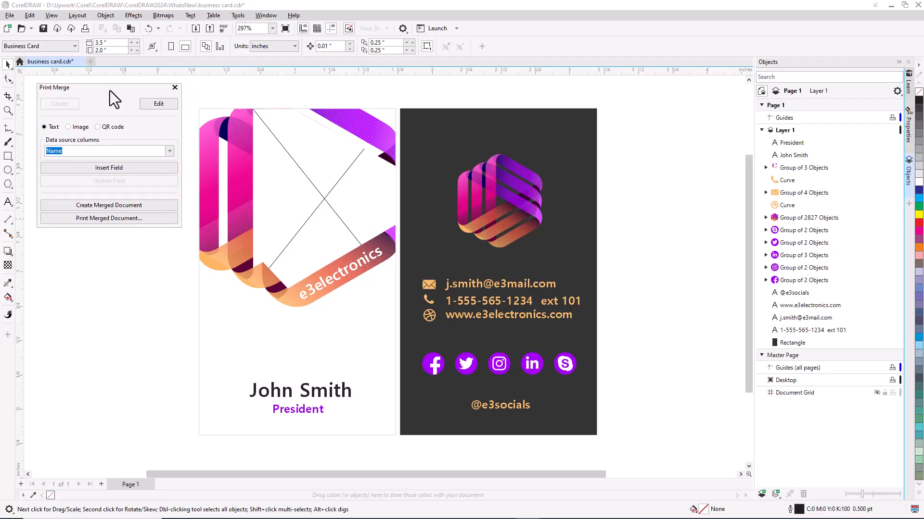
click(171, 151)
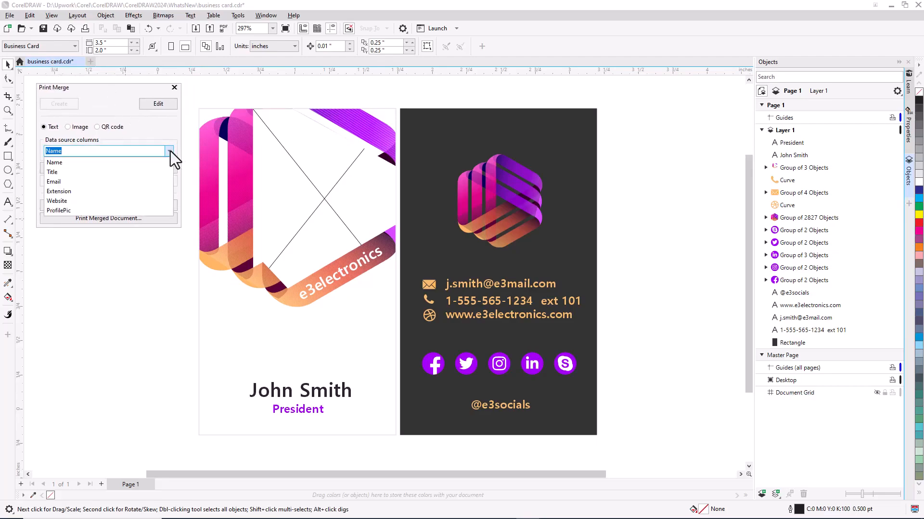
click(170, 151)
click(144, 168)
click(167, 336)
- Insert the Title text field and place it directly below the <Name> field
click(169, 152)
click(169, 153)
click(169, 154)
click(88, 171)
click(91, 168)
click(454, 258)
drag(454, 262, 146, 404)
click(65, 351)
- Insert the Email text field beside the e-mail line on the card's dark back
click(168, 152)
click(111, 182)
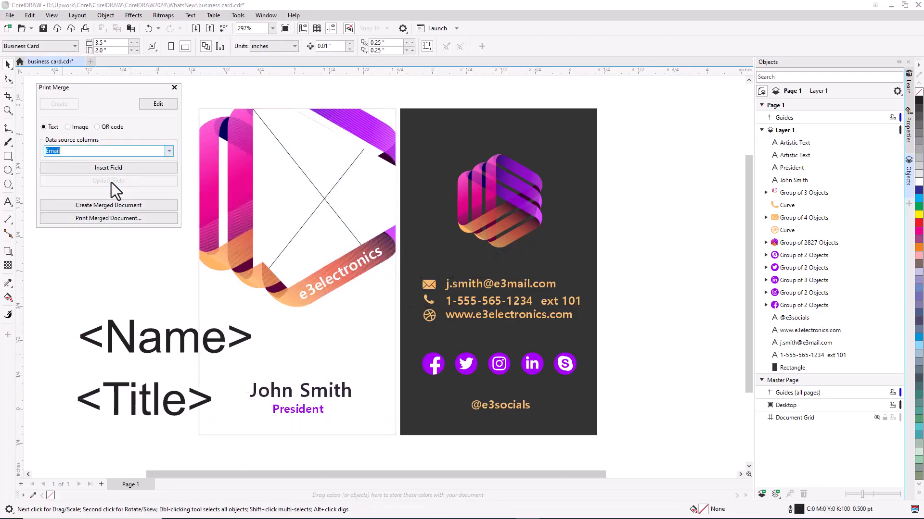
click(109, 168)
click(651, 278)
- Insert the Extension text field, place it below the <Email> field and deselect it
click(168, 151)
click(100, 191)
click(108, 168)
drag(506, 270, 667, 353)
click(134, 285)
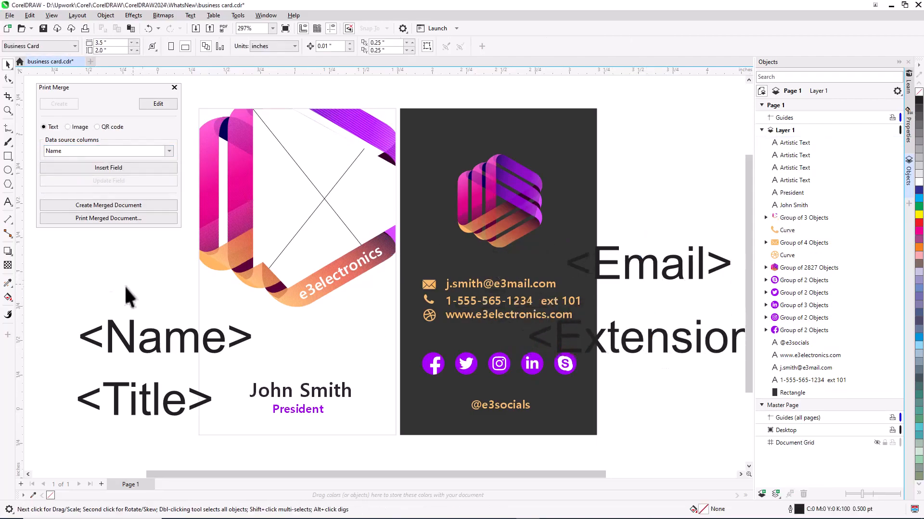
- Copy the sample name's and job title's text attributes onto the <Name> and <Title> fields with the Attributes Eyedropper
click(10, 284)
click(51, 295)
click(284, 386)
click(165, 340)
click(276, 407)
click(163, 400)
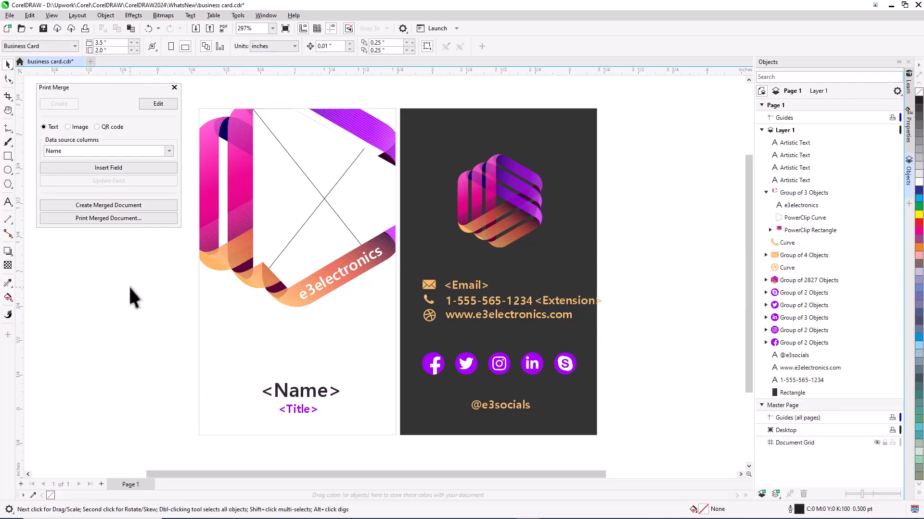
- Insert a ProfilePic image field with a placeholder employee photo, fitted proportionally, and fit it into the card's empty photo frame
click(73, 127)
click(169, 151)
click(105, 211)
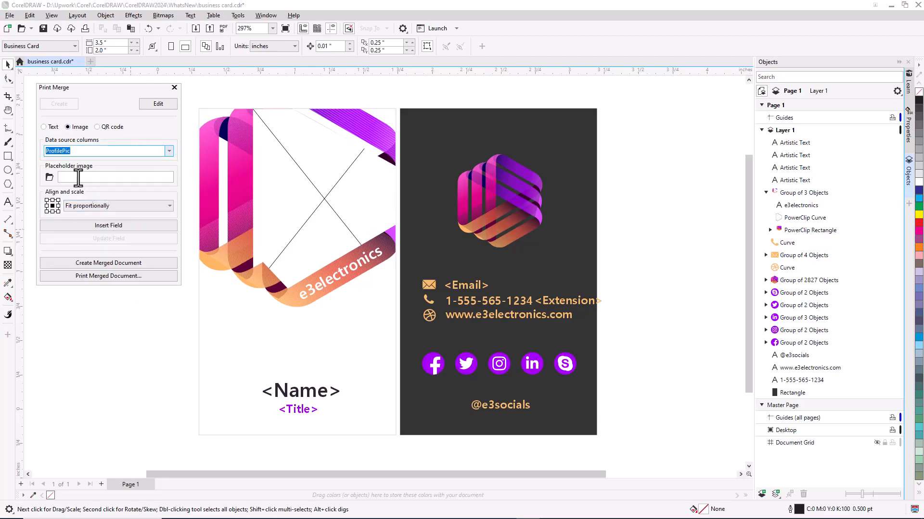
click(50, 177)
click(328, 237)
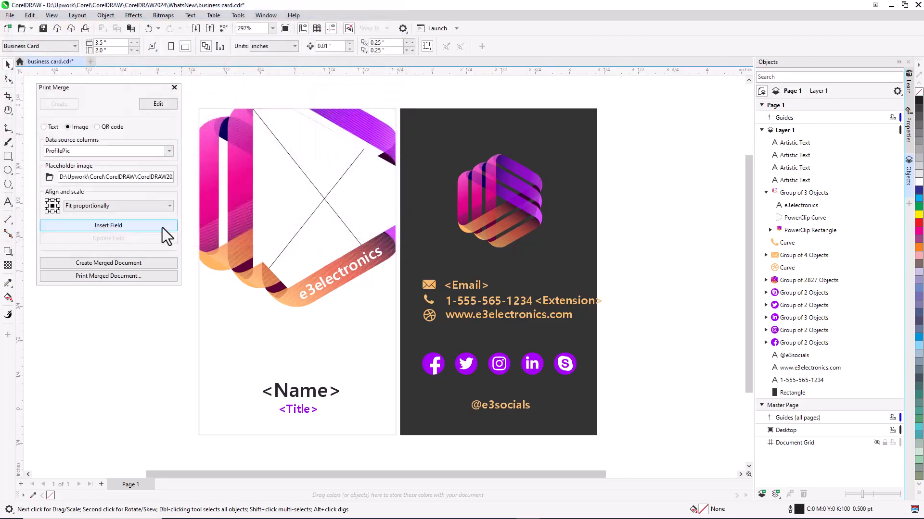
drag(312, 189, 490, 367)
drag(399, 276, 331, 200)
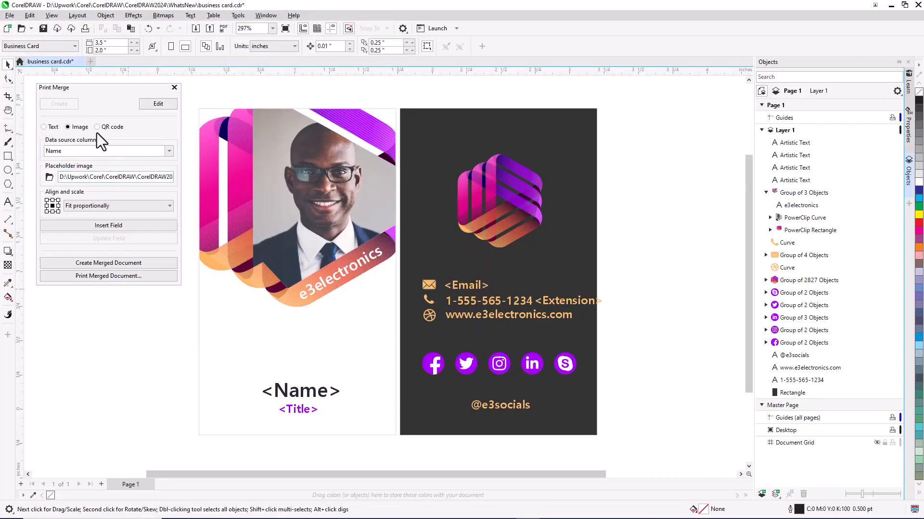
- Insert a URL QR code field linked to the Website column, shrink it and place it above the <Name> field
click(169, 165)
click(132, 213)
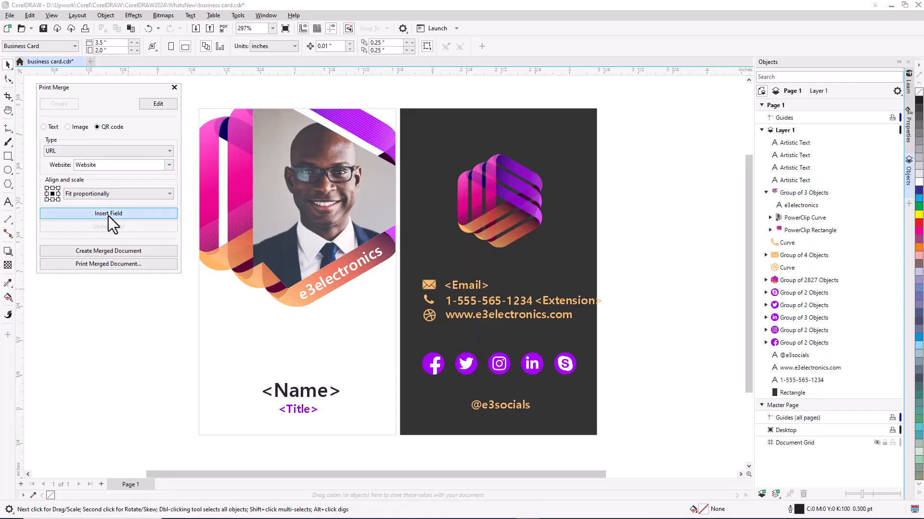
click(108, 215)
drag(563, 274, 456, 168)
drag(427, 139, 252, 328)
- Create the merged document and check the business cards on pages 2 through 5
click(156, 253)
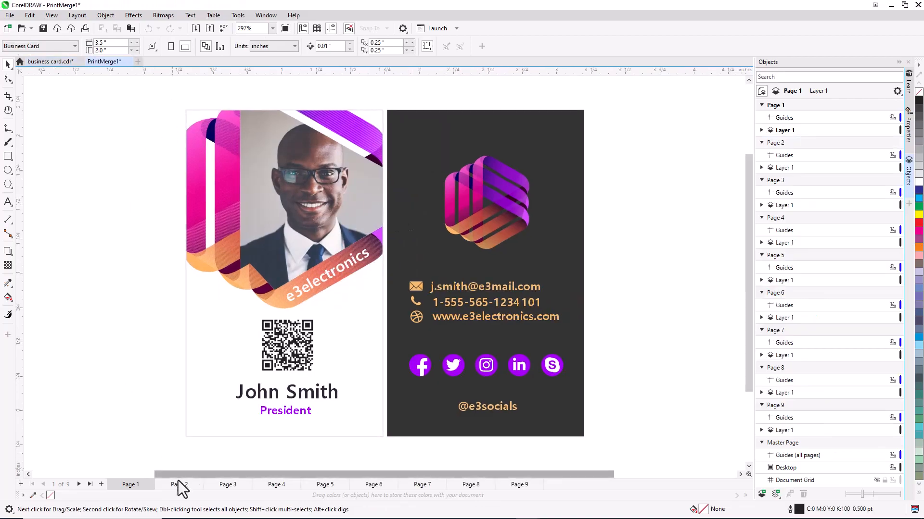
click(179, 485)
click(229, 485)
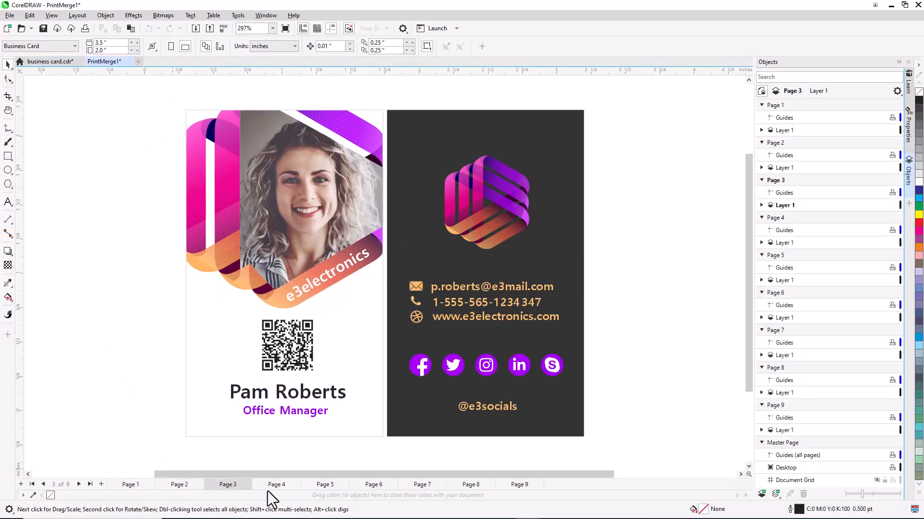
click(276, 488)
click(318, 489)
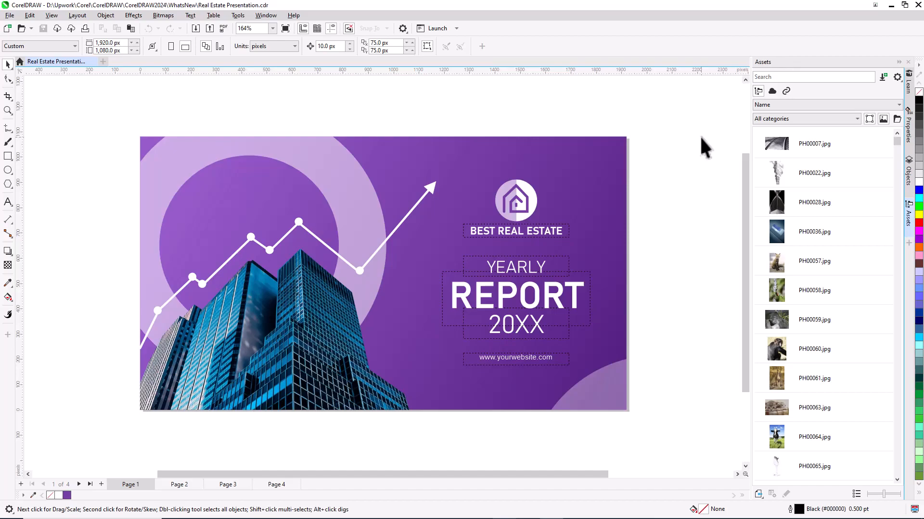
- Show the asset category list, enlarge it and browse the Architecture, Buildings and Business categories of the Corel Image Library
click(897, 119)
mouse_move(828, 200)
mouse_down()
mouse_move(828, 235)
mouse_move(818, 232)
mouse_up()
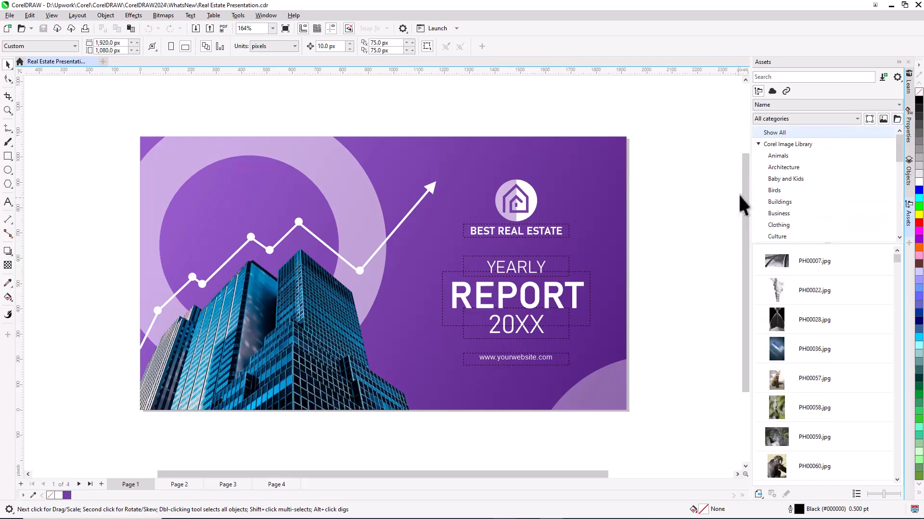
click(787, 168)
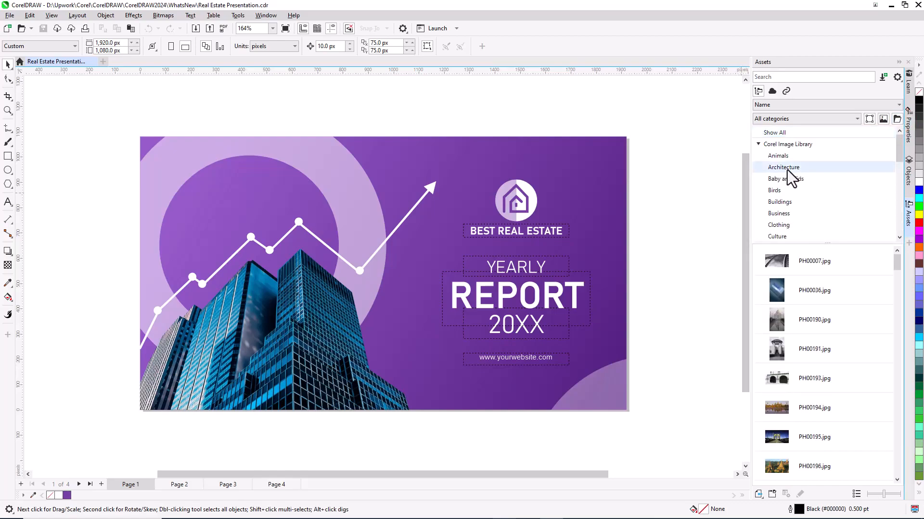
click(786, 202)
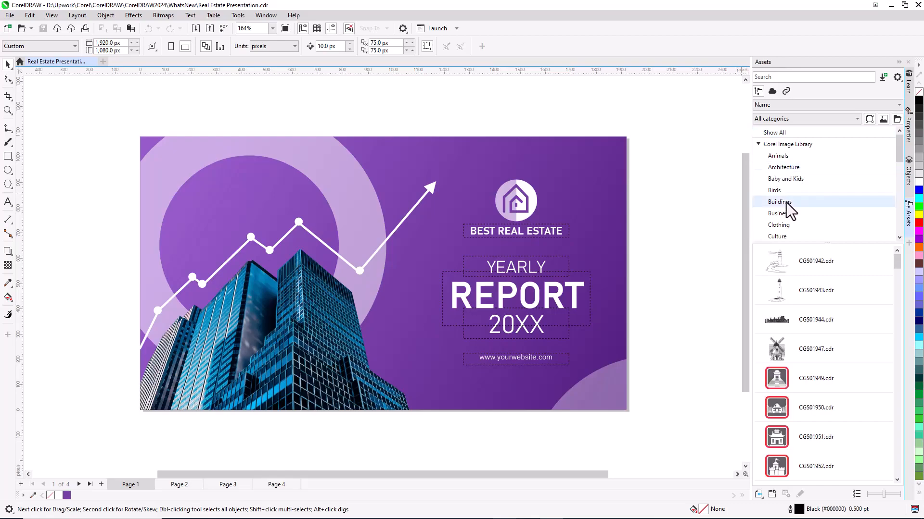
click(791, 215)
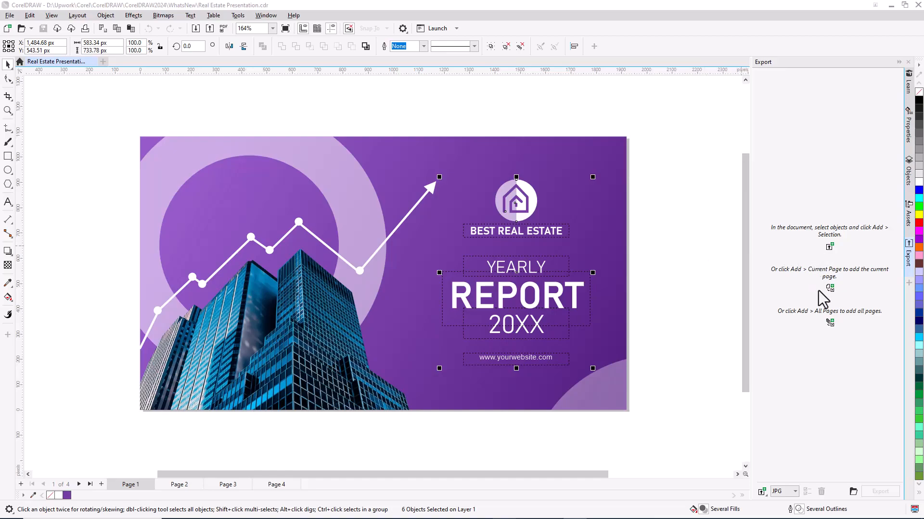
- Add all pages of the real estate presentation to the export list and choose their file format
click(830, 324)
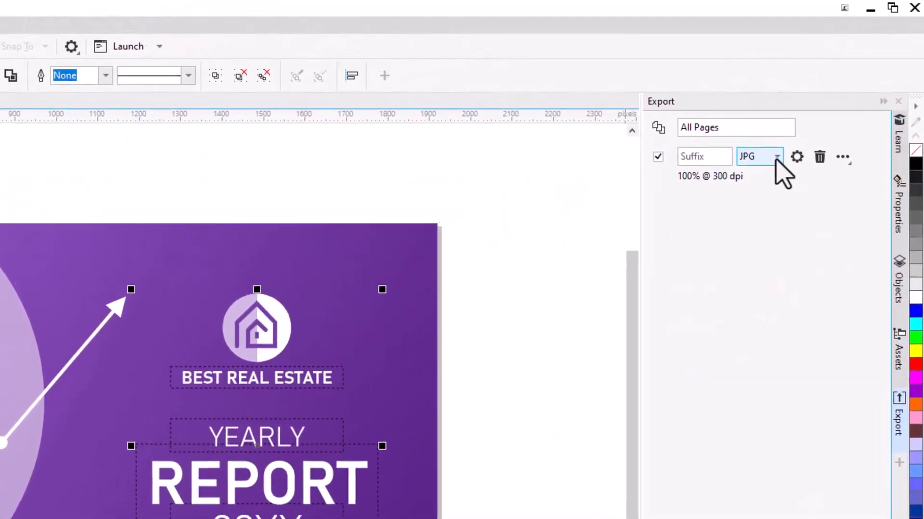
click(813, 118)
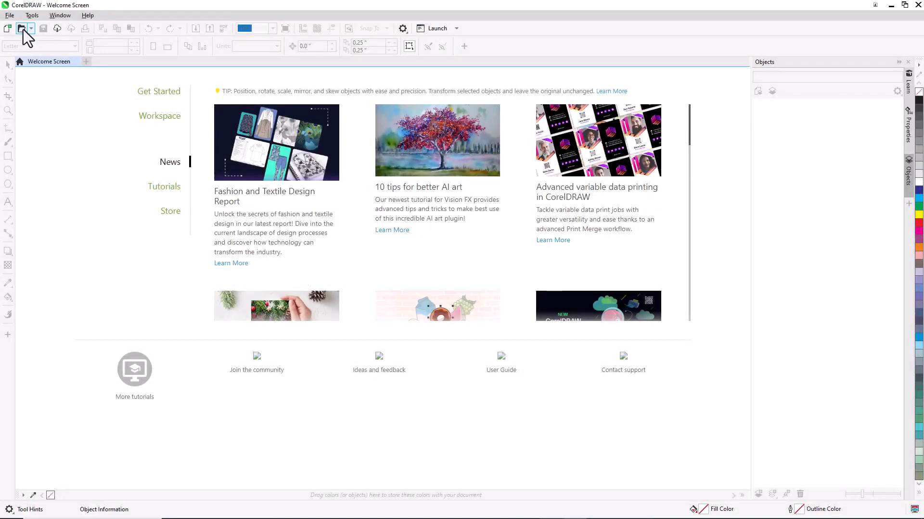
- Open the Recipe PDF, importing its text as text and its comments on a separate layer
click(23, 29)
click(326, 294)
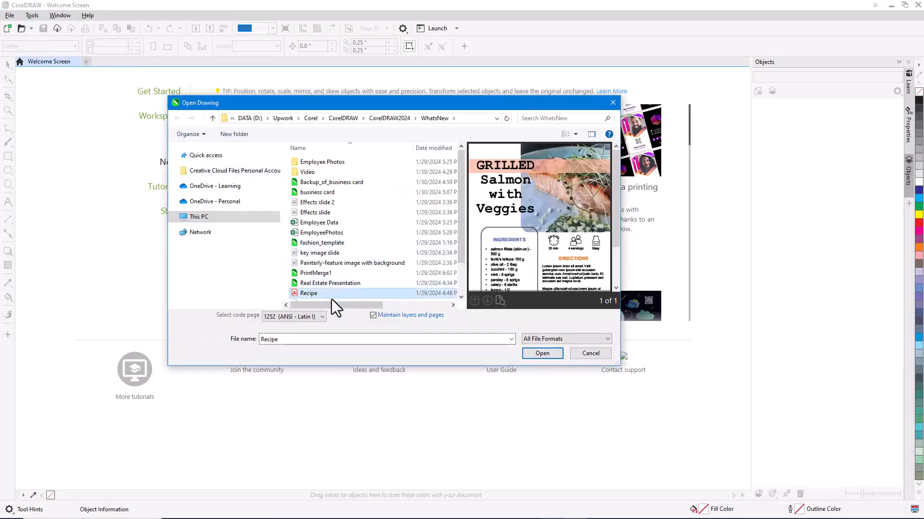
click(544, 355)
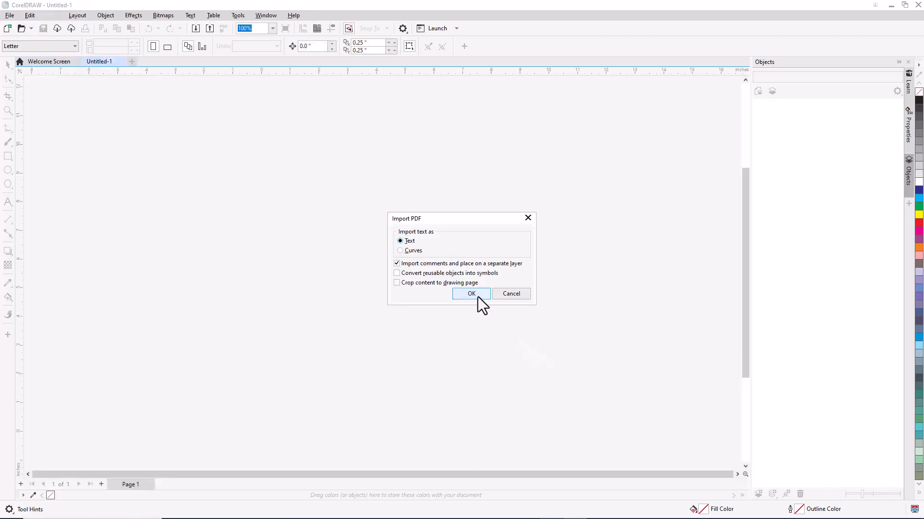
click(478, 297)
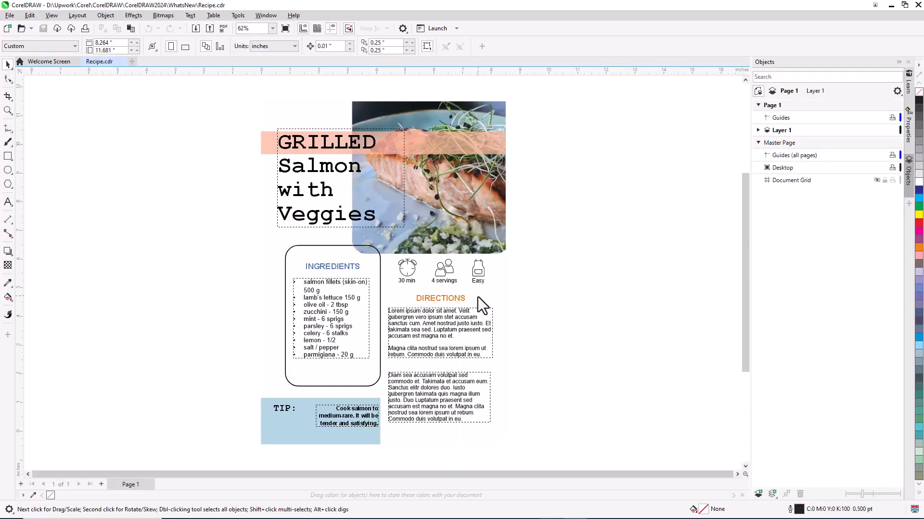